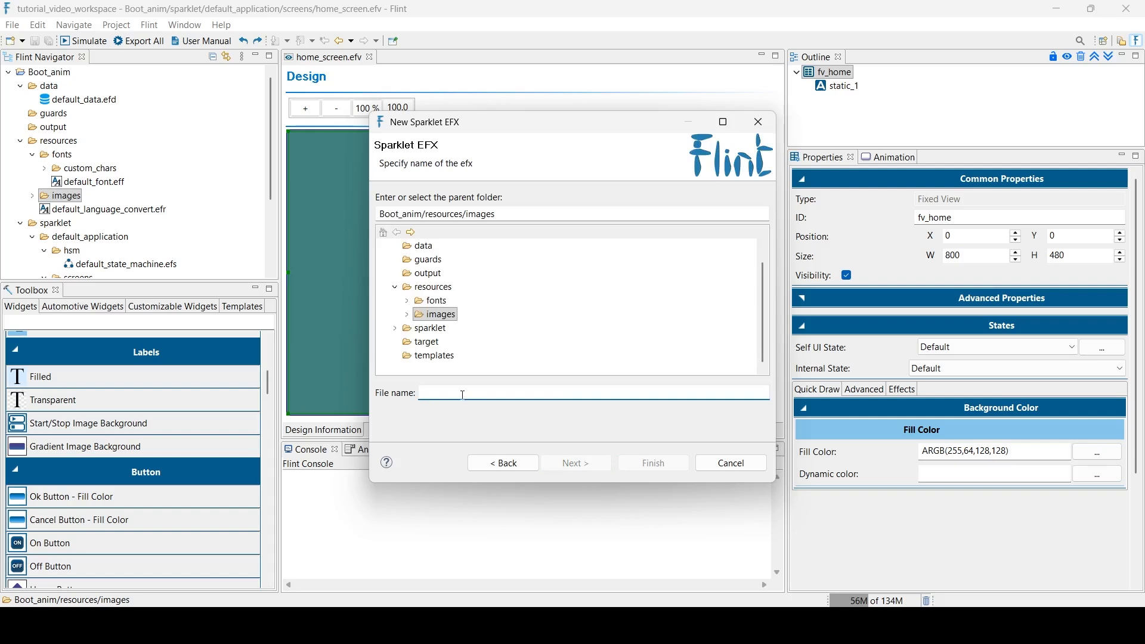
- Create the Sparklet EFX file boot in the resources/images folder and select its base color entry
type("boot")
left_click(654, 463)
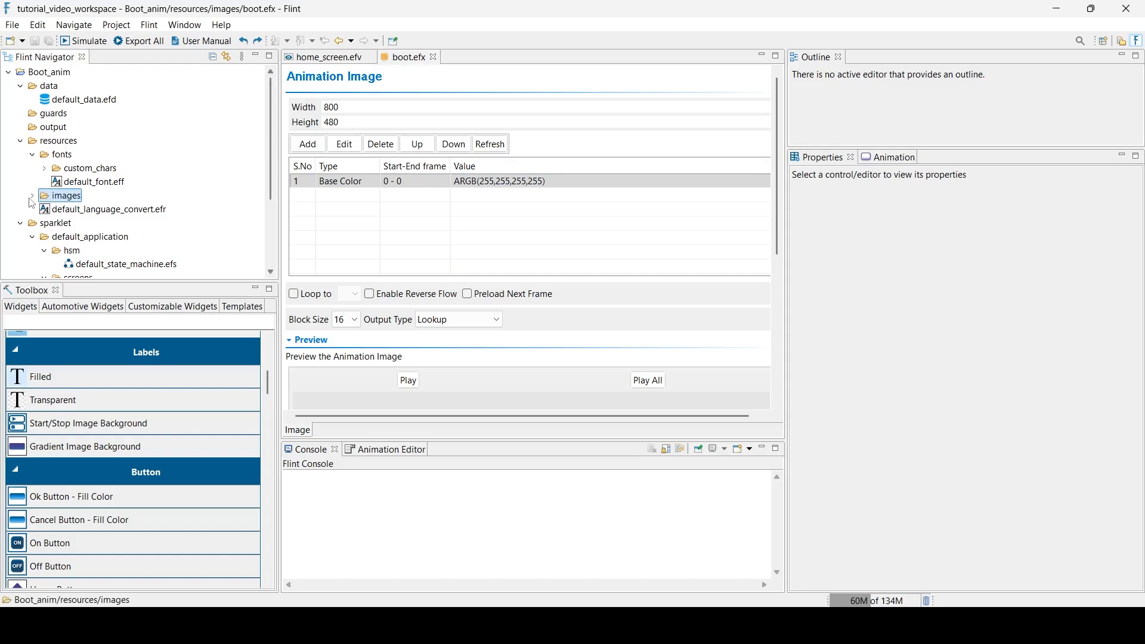
left_click(32, 195)
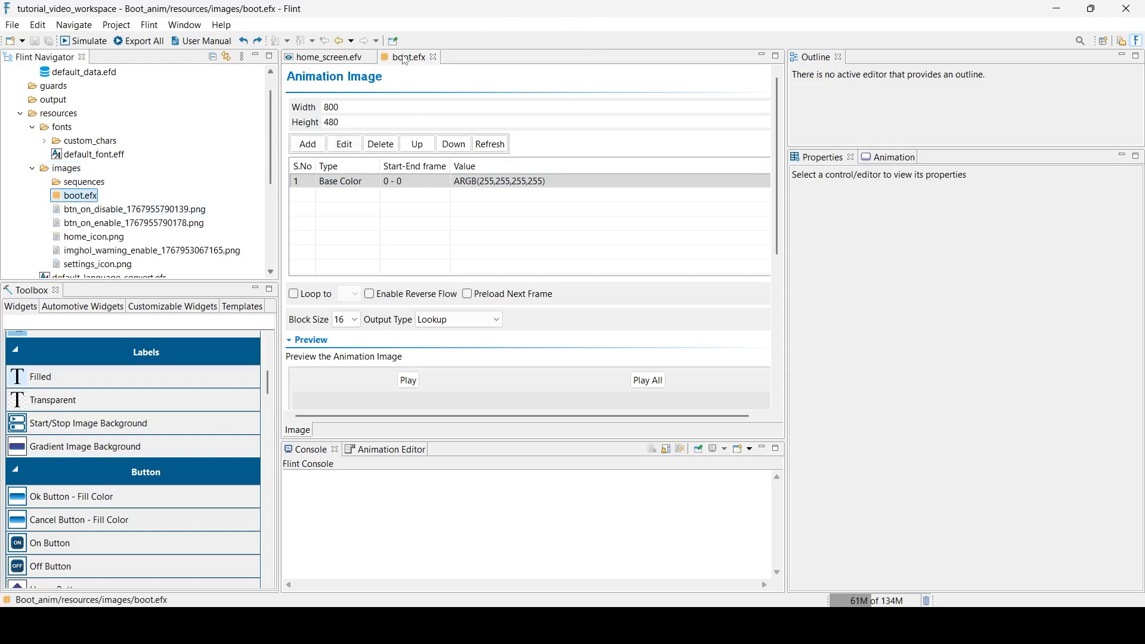
left_click(536, 186)
- Switch to File Explorer and copy all images, image_000 to image_040, from the boot_anim folder
mouse_move(470, 626)
left_click(401, 549)
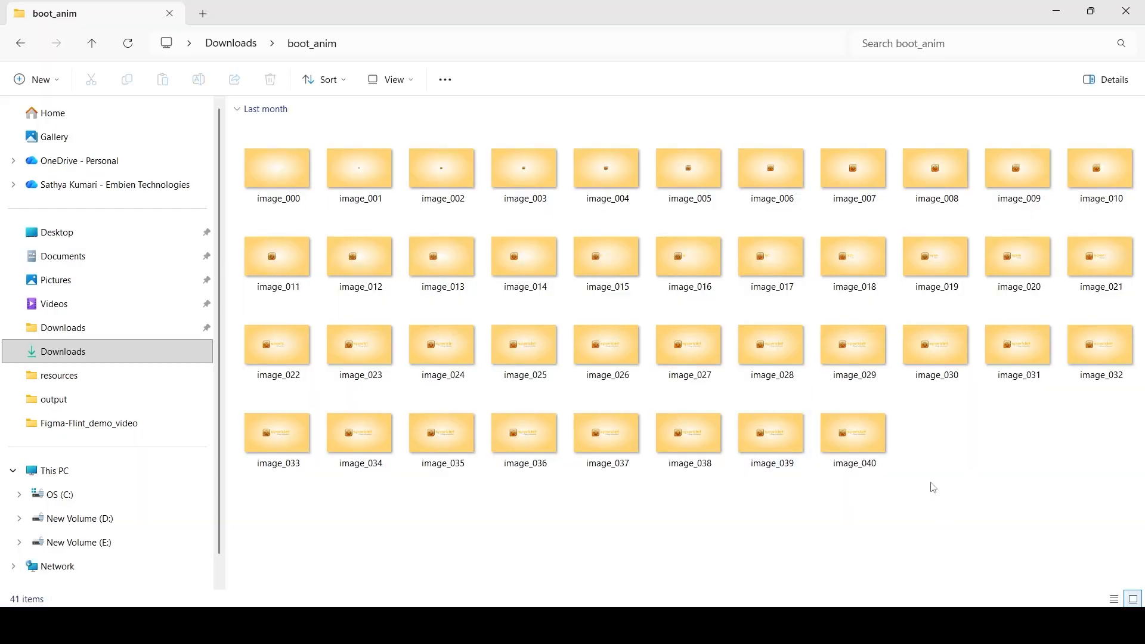
key("ctrl+a")
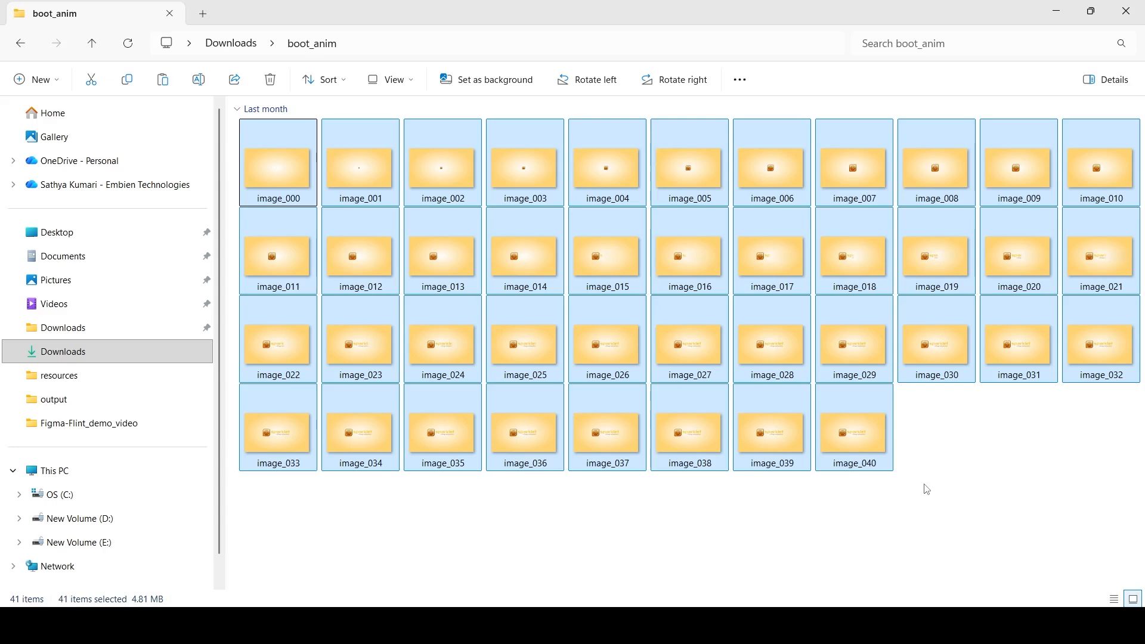
right_click(673, 469)
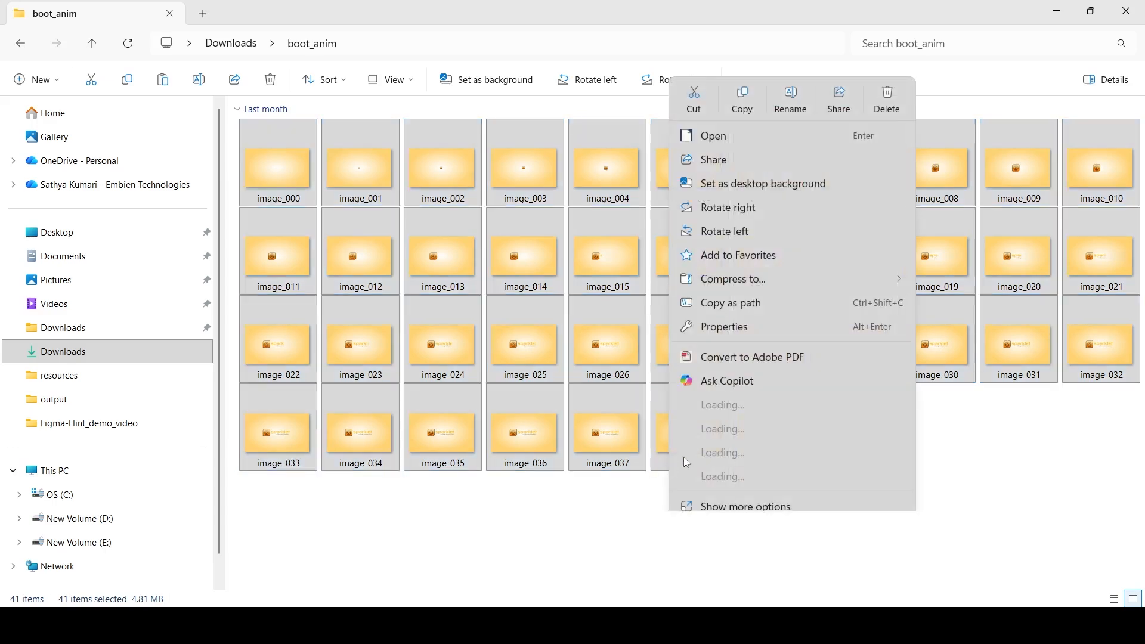
left_click(743, 95)
- Return to Flint and create a folder named boot_anim inside resources/images/sequences
key("alt+Tab")
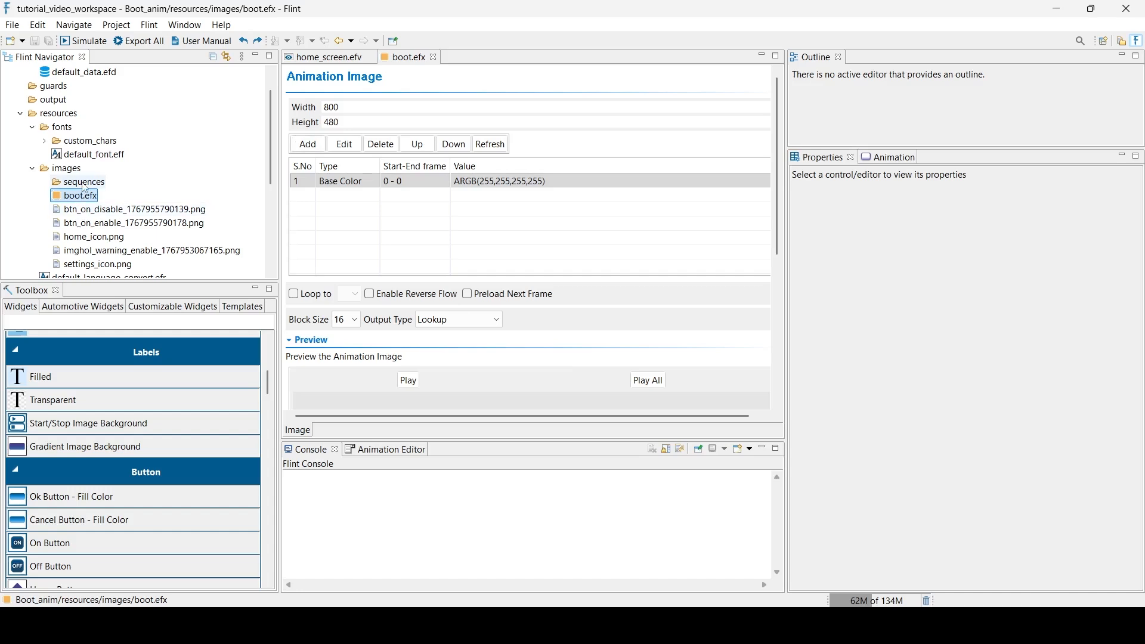
left_click(84, 183)
right_click(84, 187)
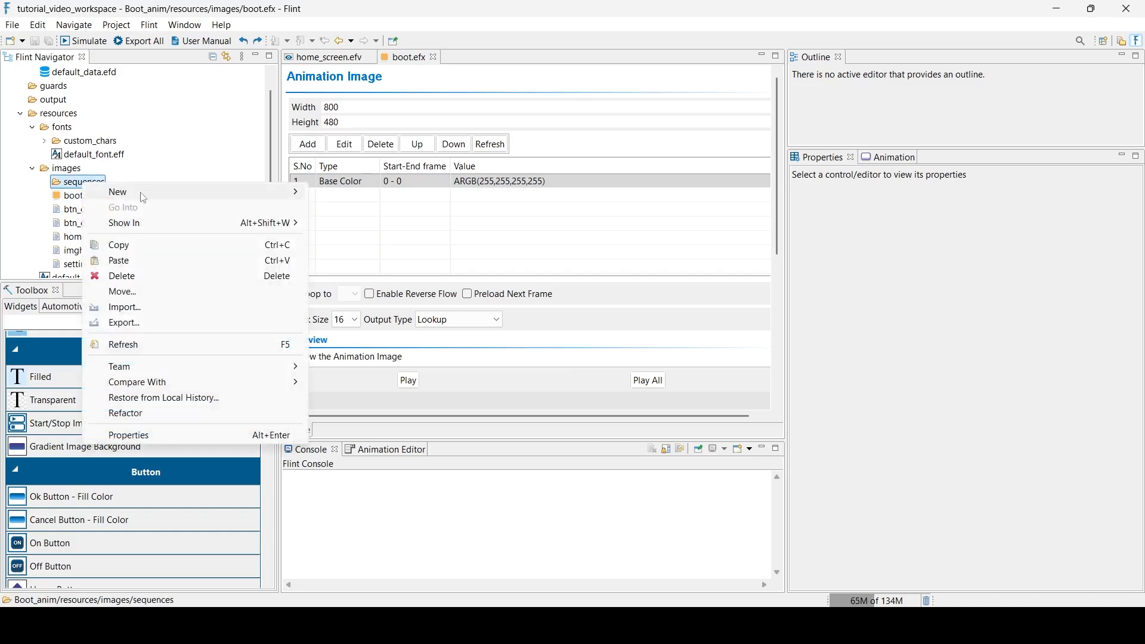
mouse_move(154, 193)
left_click(358, 233)
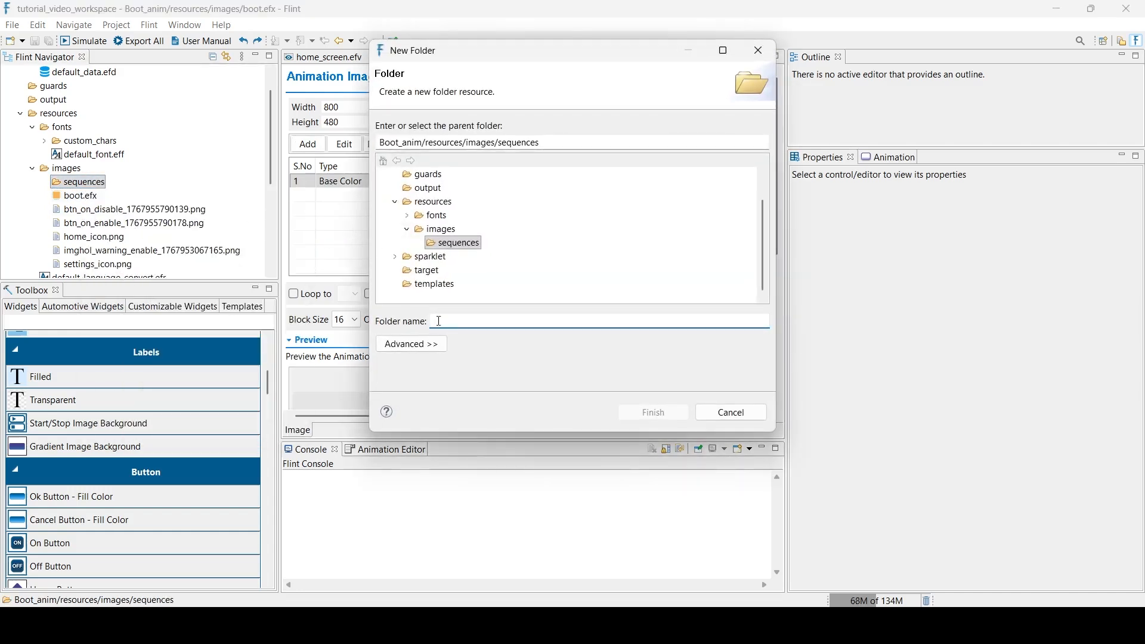
type("boot_anim")
left_click(637, 409)
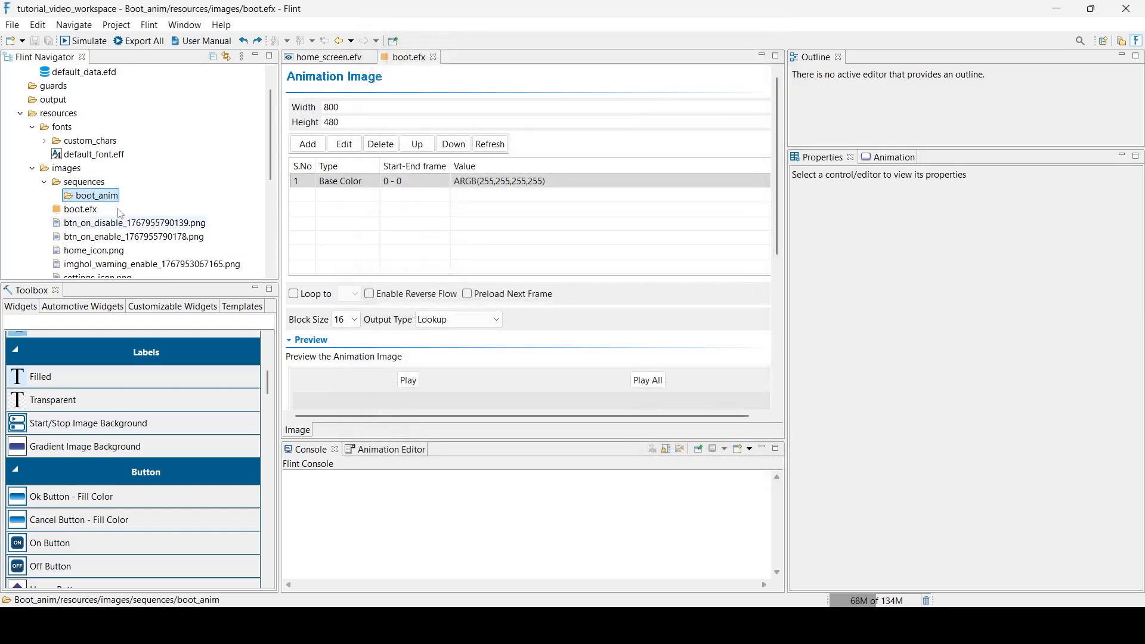
- Paste the copied frames into the boot_anim sequence folder and refresh the images folder
right_click(106, 203)
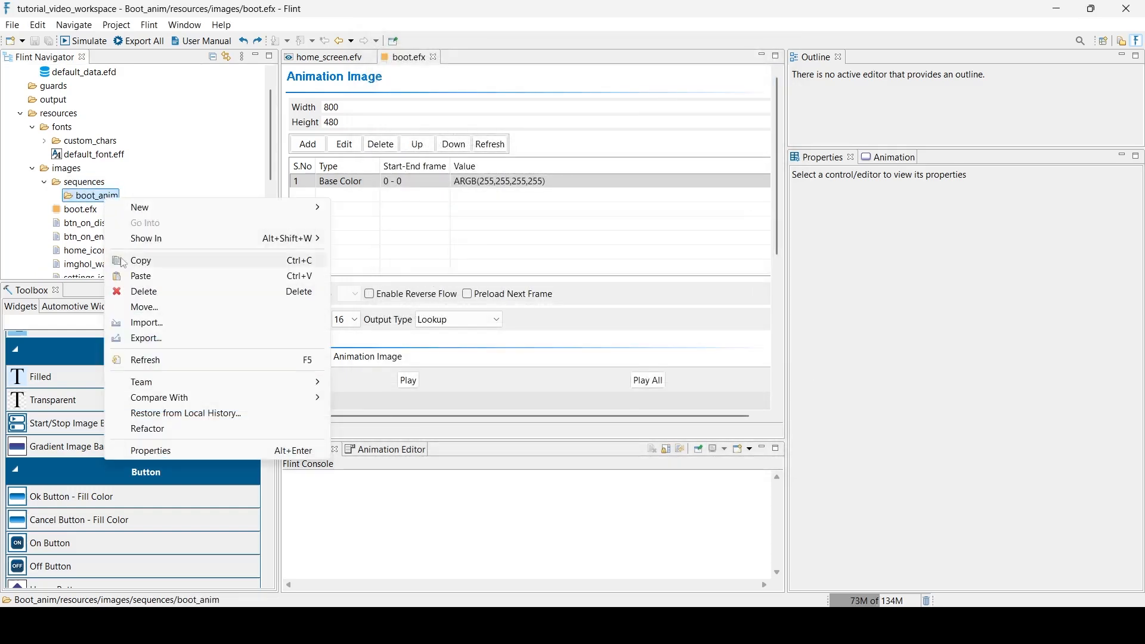
left_click(154, 275)
scroll(120, 185, "down", 2)
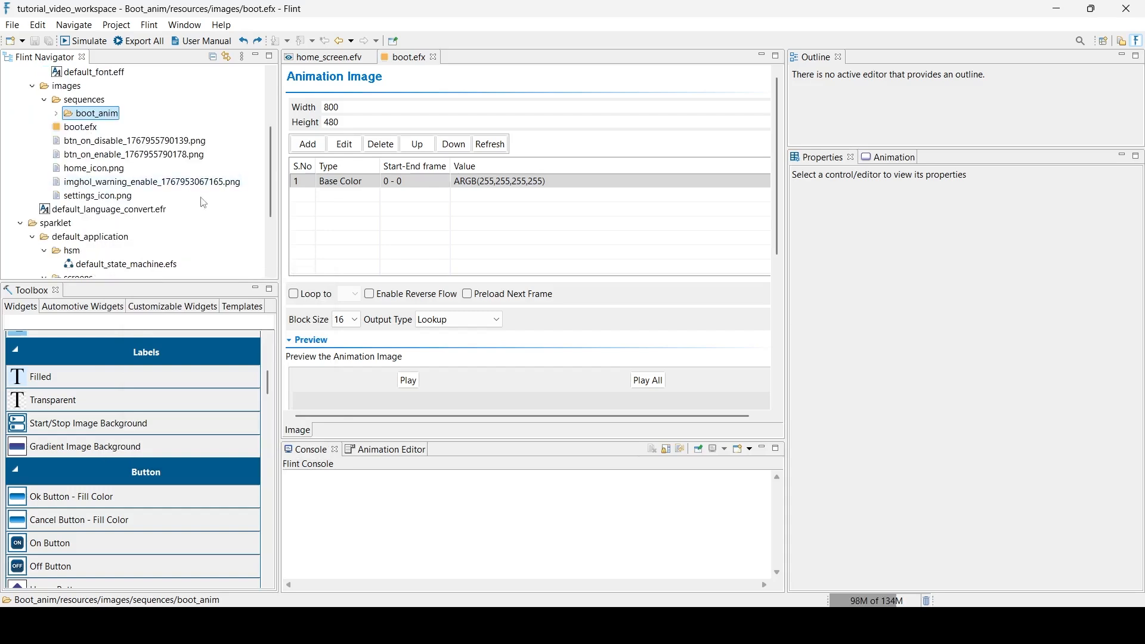
scroll(89, 176, "up", 2)
left_click(74, 168)
right_click(71, 164)
left_click(113, 325)
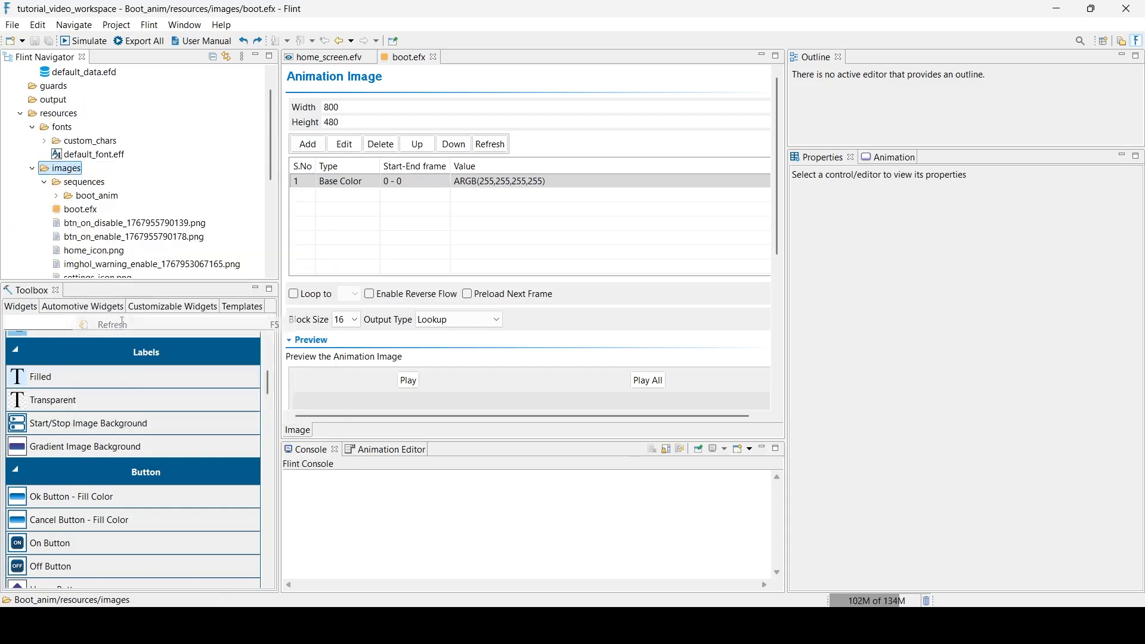
- Change the base color entry in boot.efx to an Image Sequence using the boot_anim folder
double_click(563, 187)
left_click(567, 240)
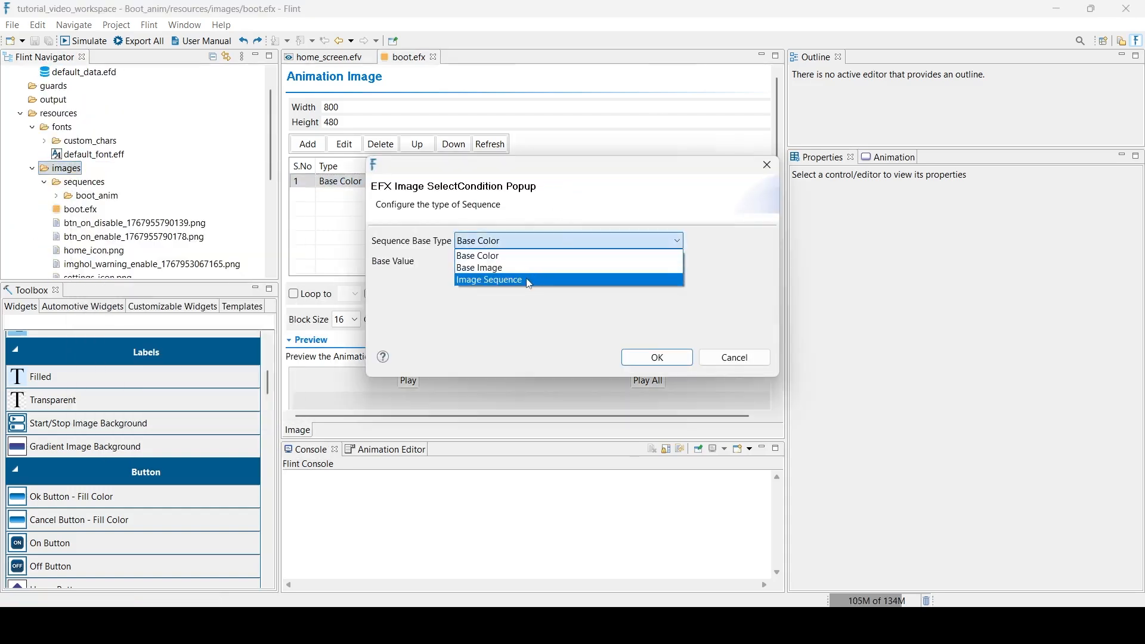
left_click(528, 280)
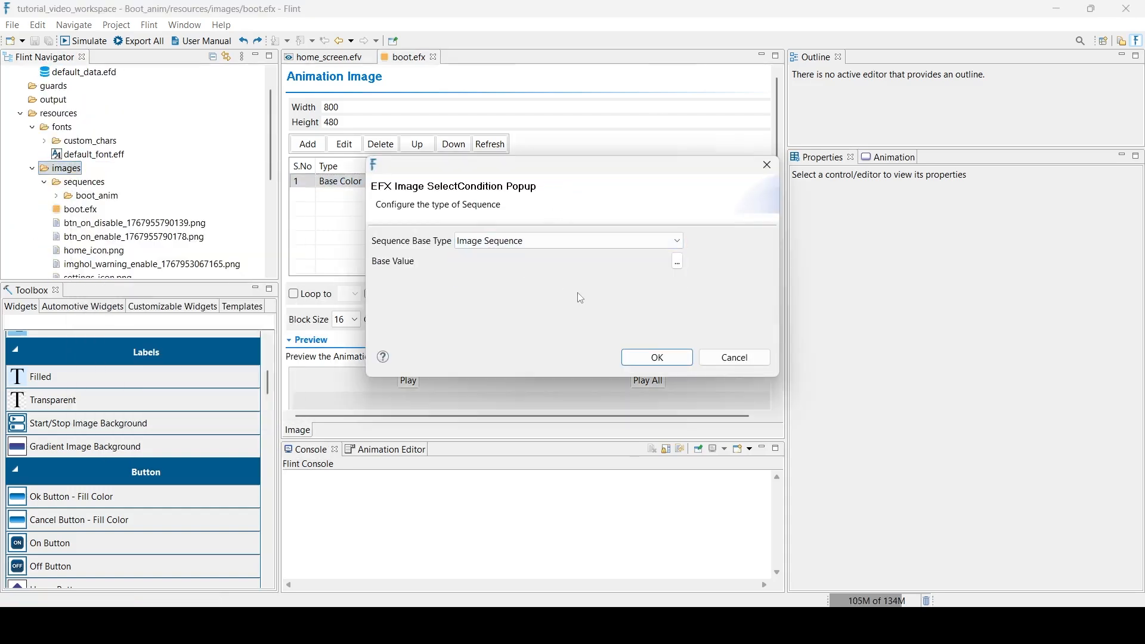
left_click(681, 266)
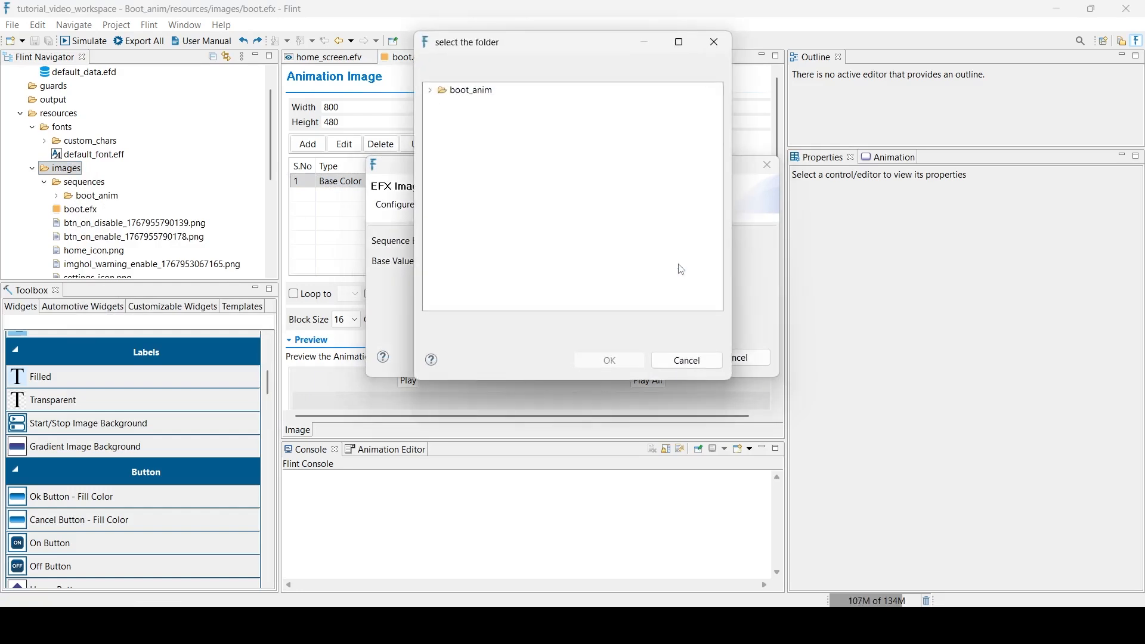
left_click(513, 107)
left_click(615, 362)
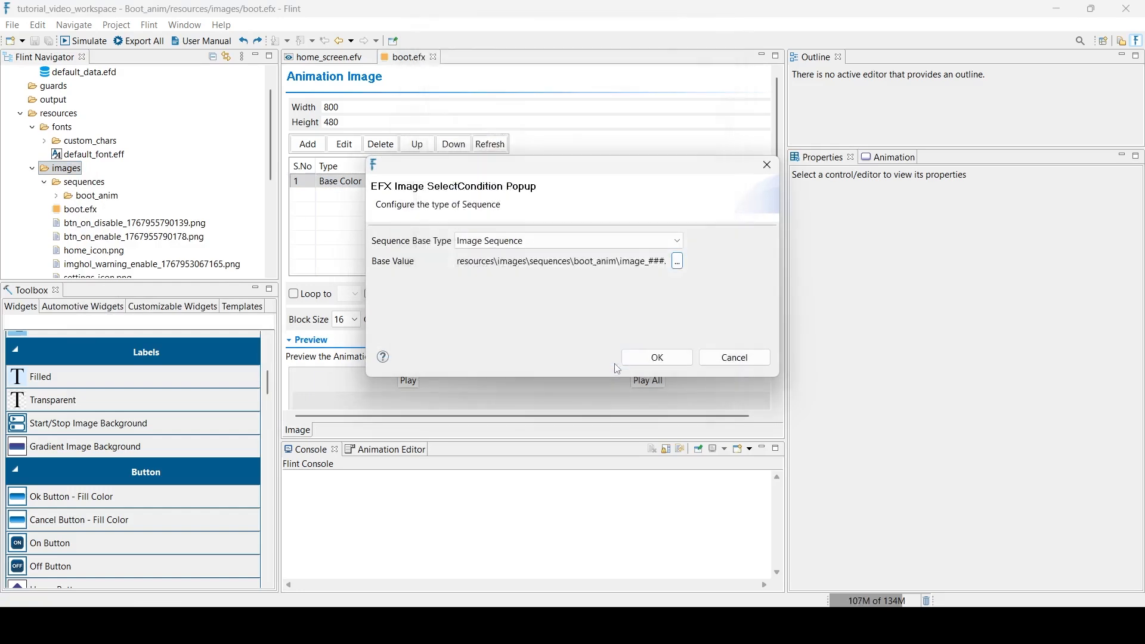
left_click(657, 358)
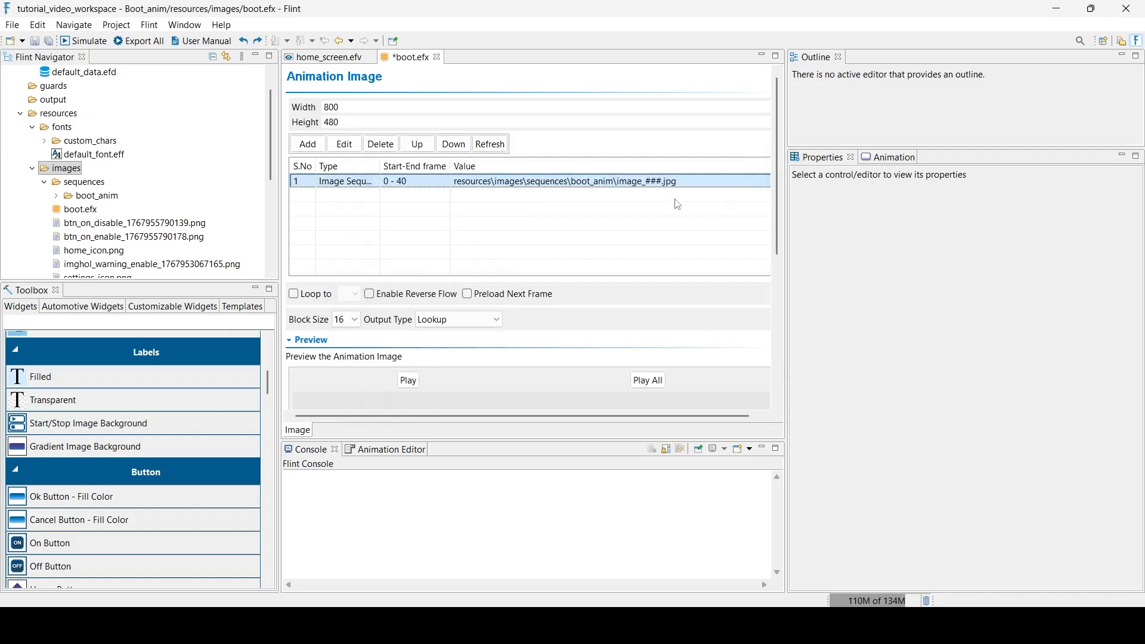
- Play the preview of the image sequence in boot.efx
left_click(665, 182)
scroll(411, 193, "down", 5)
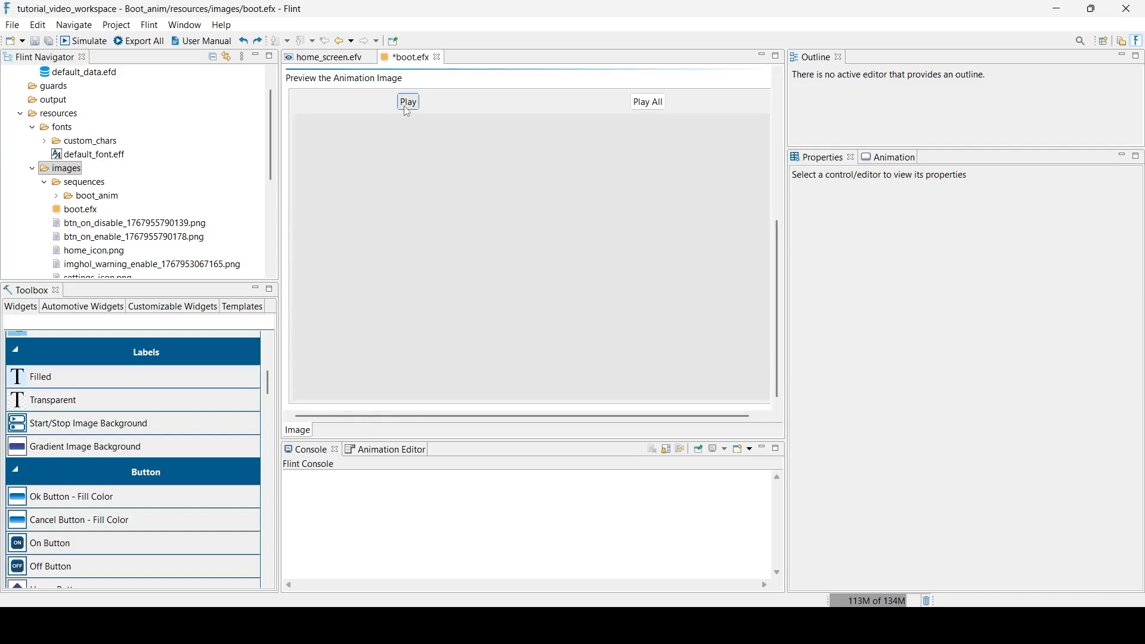
left_click(409, 102)
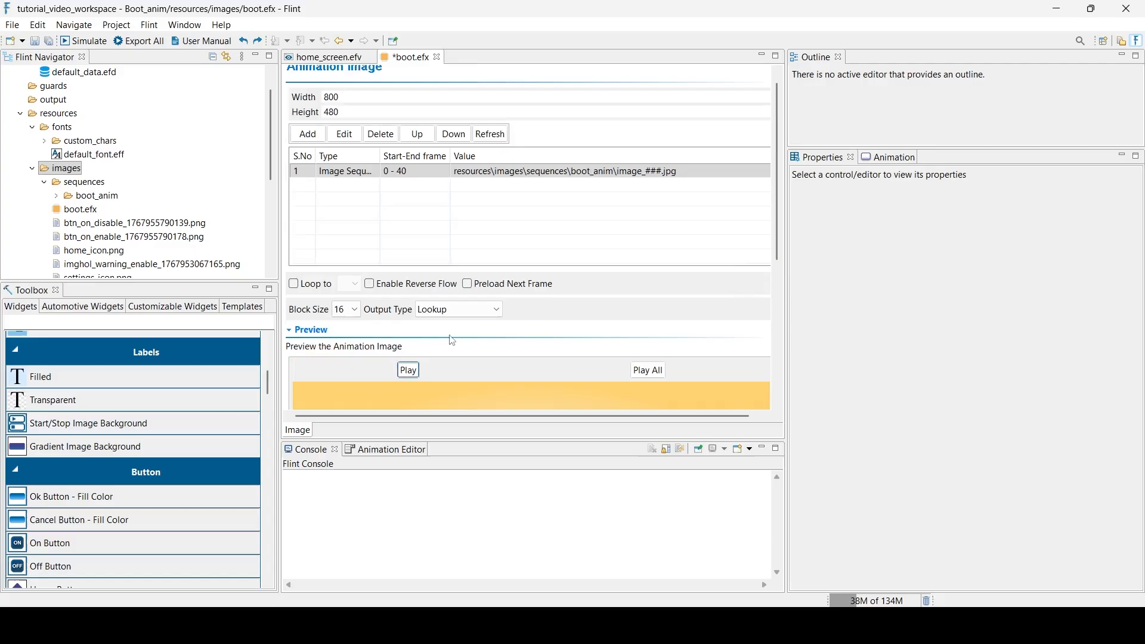
- Set the boot.efx output type to Direct JPEG, enable Preload Next Frame and save the file
left_click(459, 309)
left_click(453, 363)
- Add a custom event named boot_anim_completed to the flint.efp project file and save it
scroll(54, 257, "down", 5)
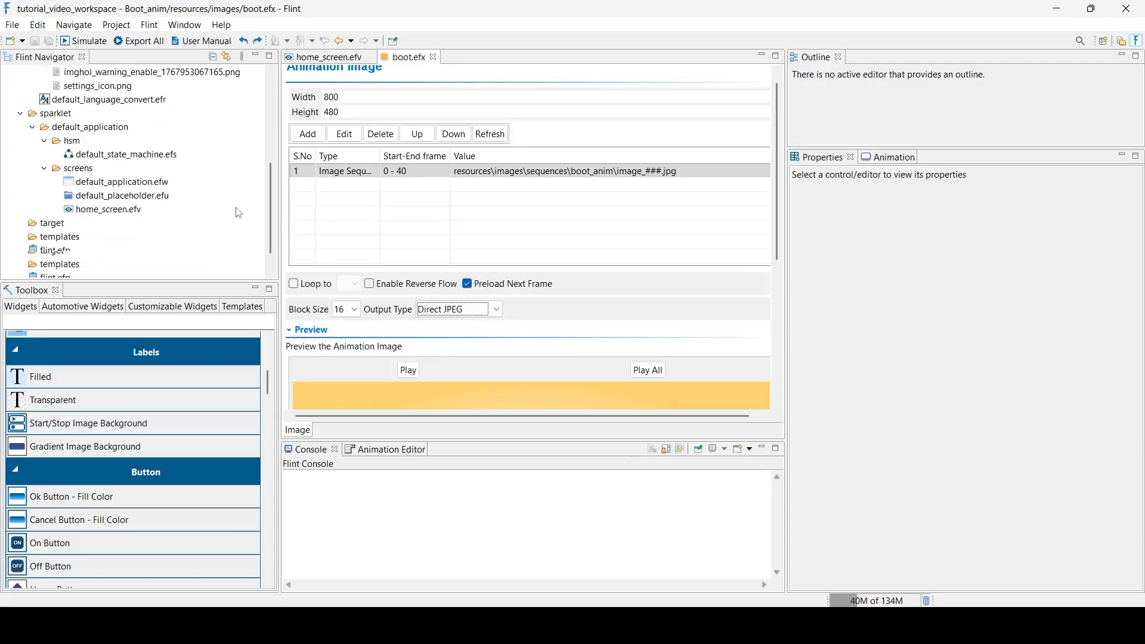
left_click(55, 251)
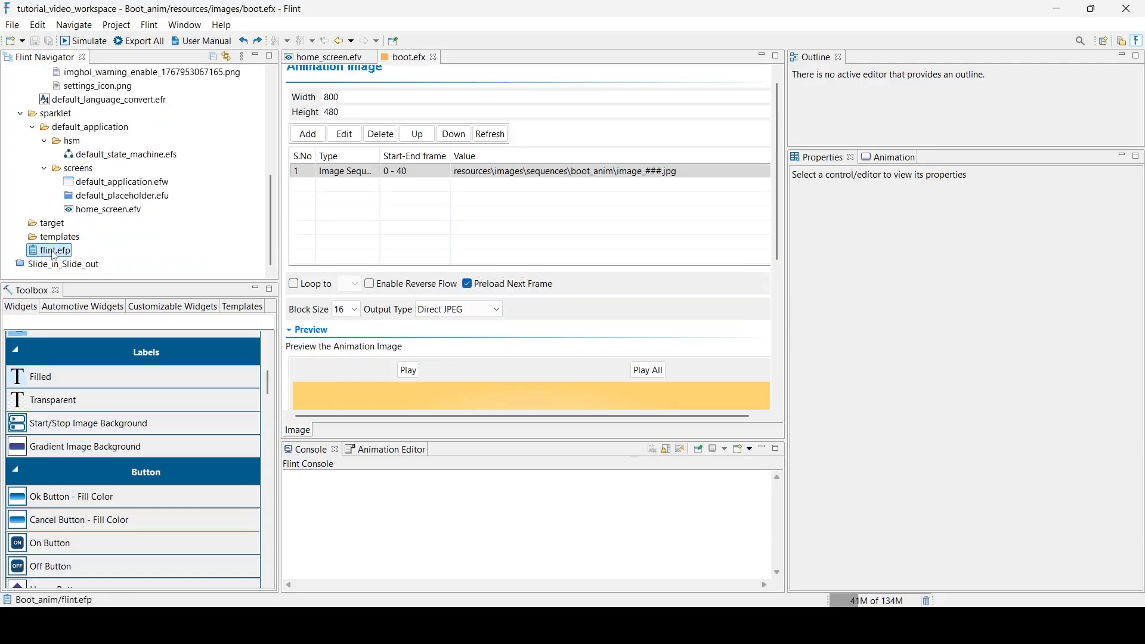
double_click(54, 253)
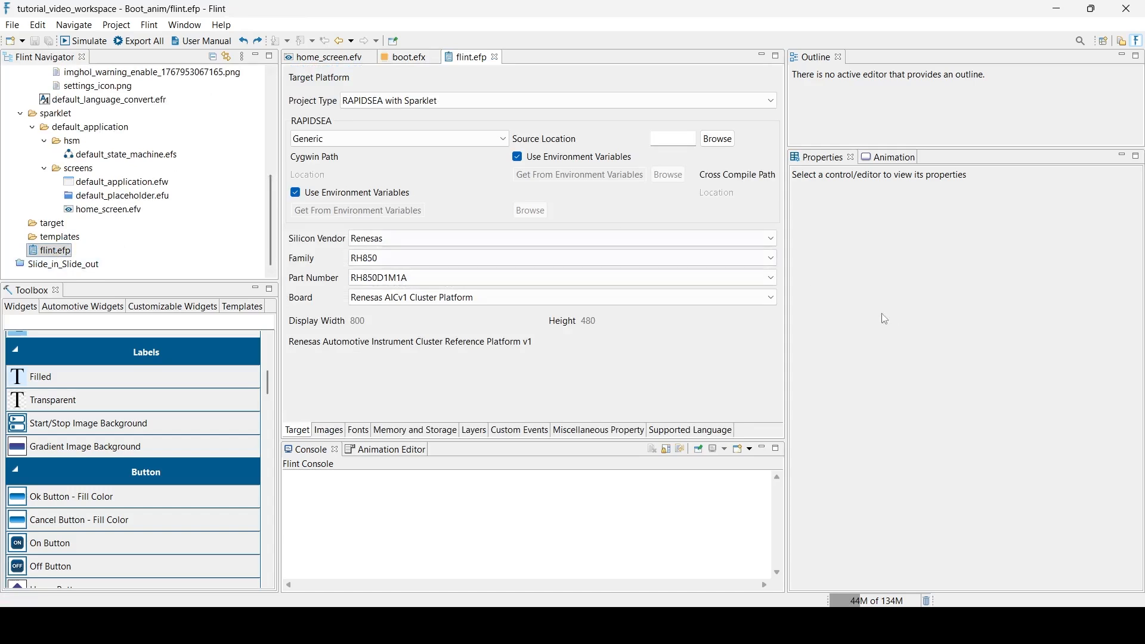
left_click(520, 431)
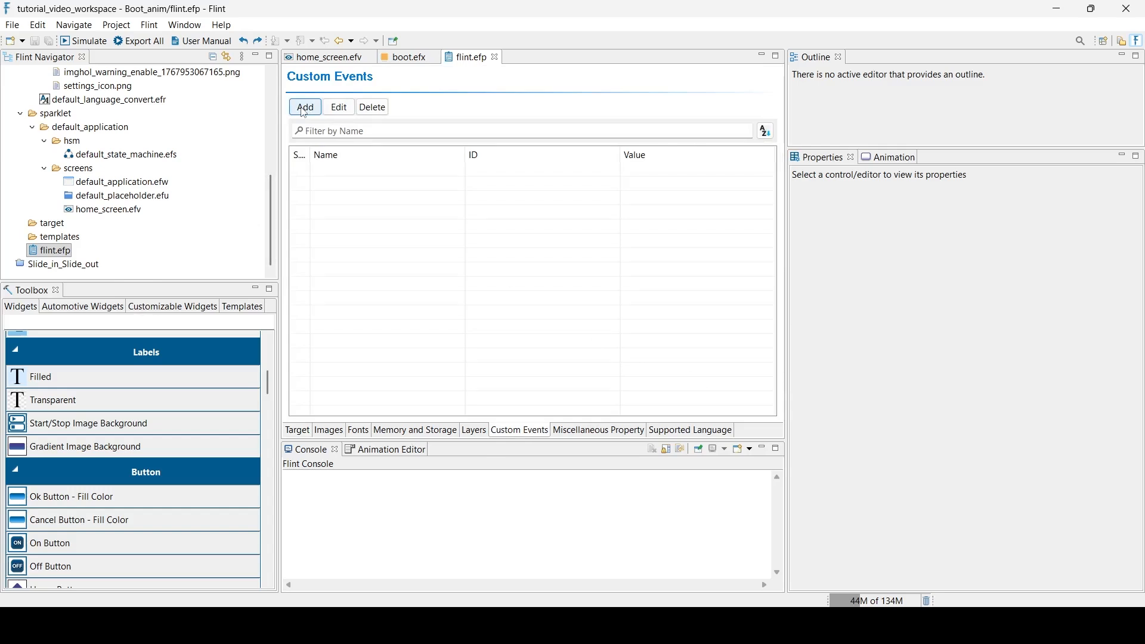
left_click(306, 108)
type("b")
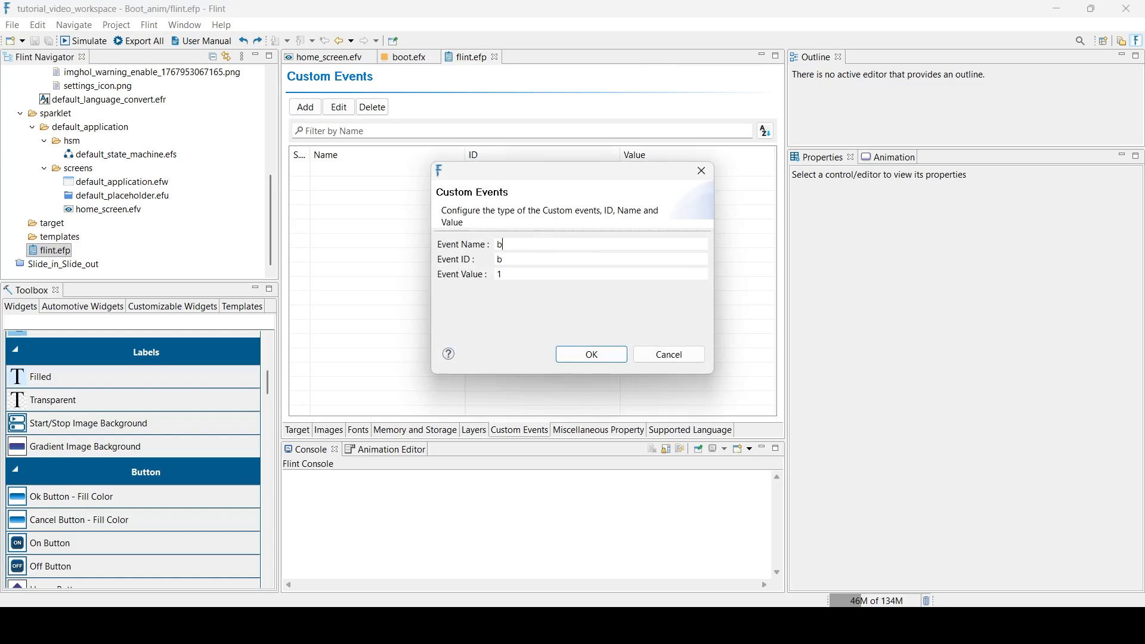
type("oot_anim_completed")
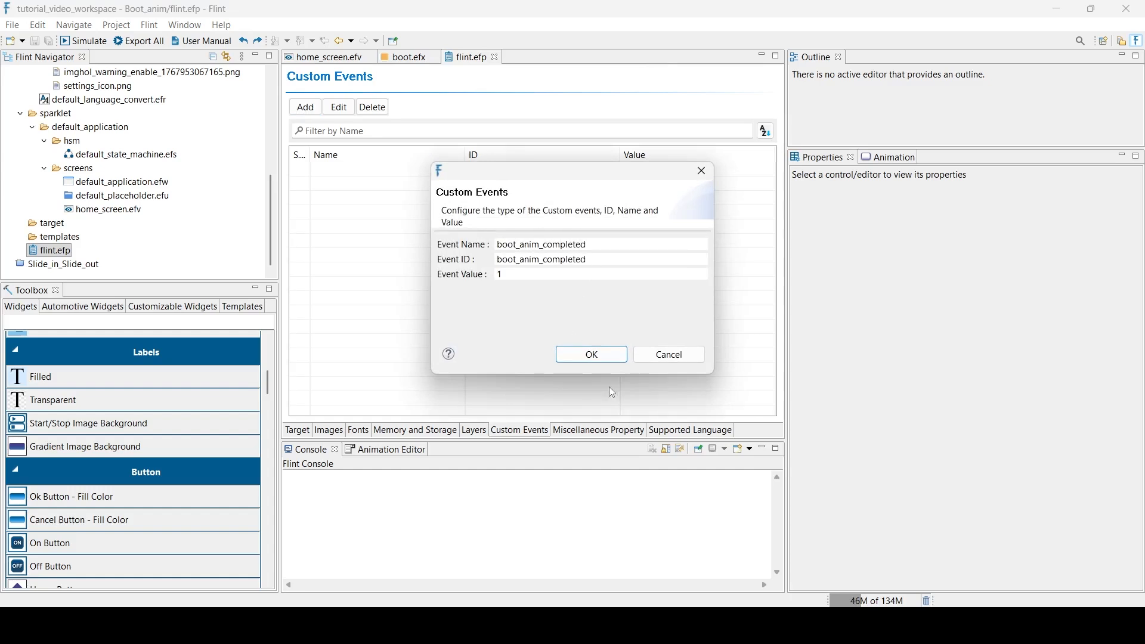
left_click(592, 354)
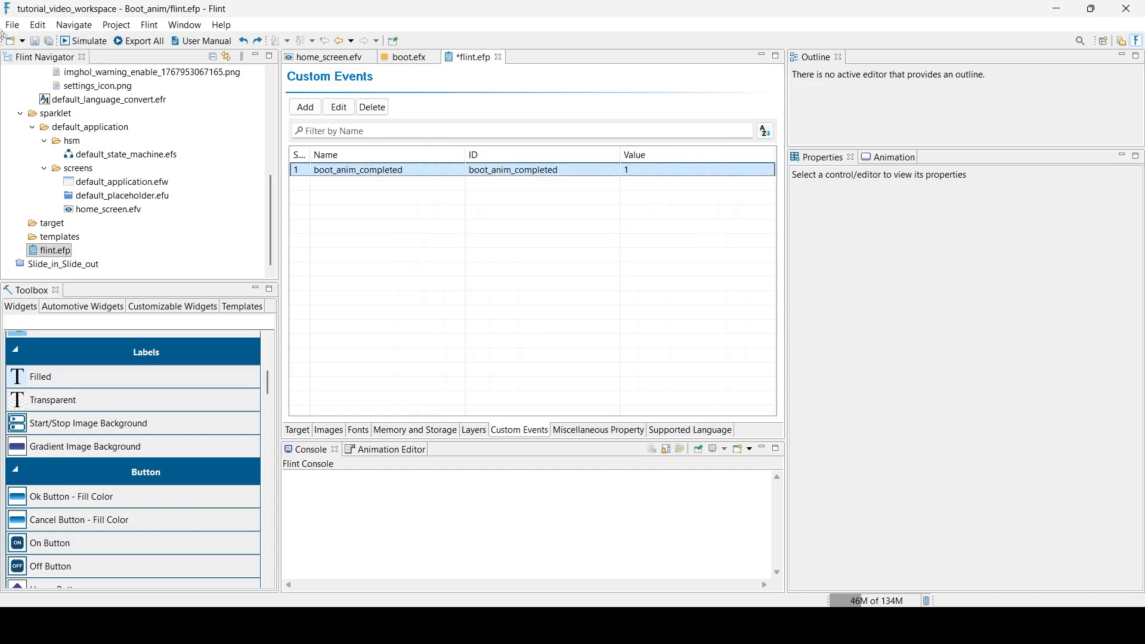
key("ctrl+s")
- Open default_application.efw and set the window's style to Background Image
double_click(120, 181)
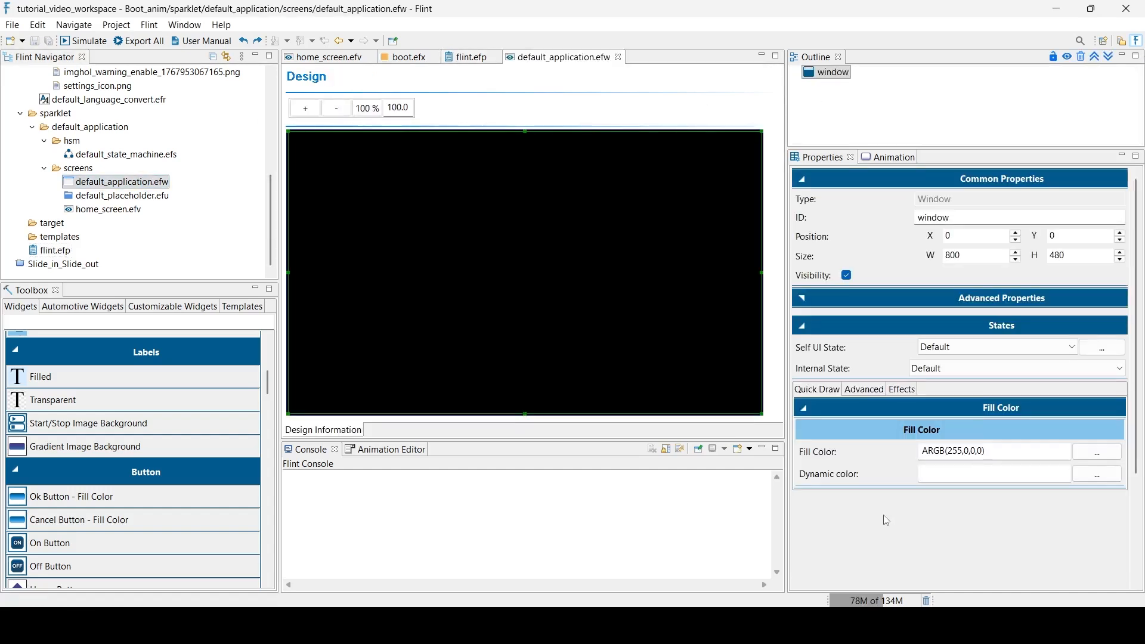
left_click(818, 301)
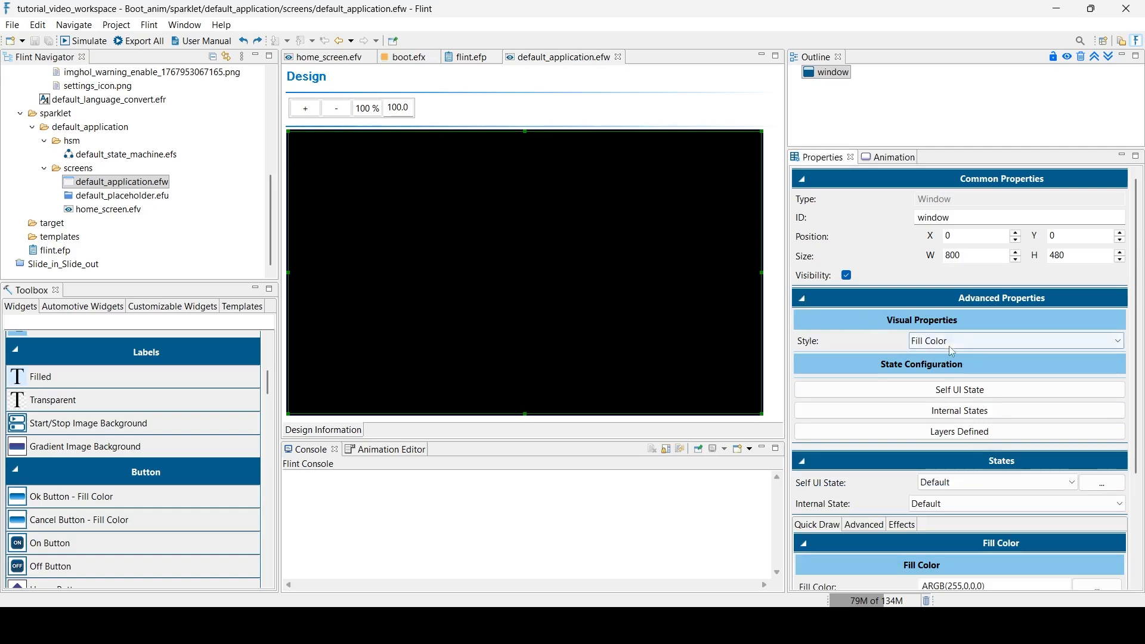
left_click(951, 344)
left_click(954, 368)
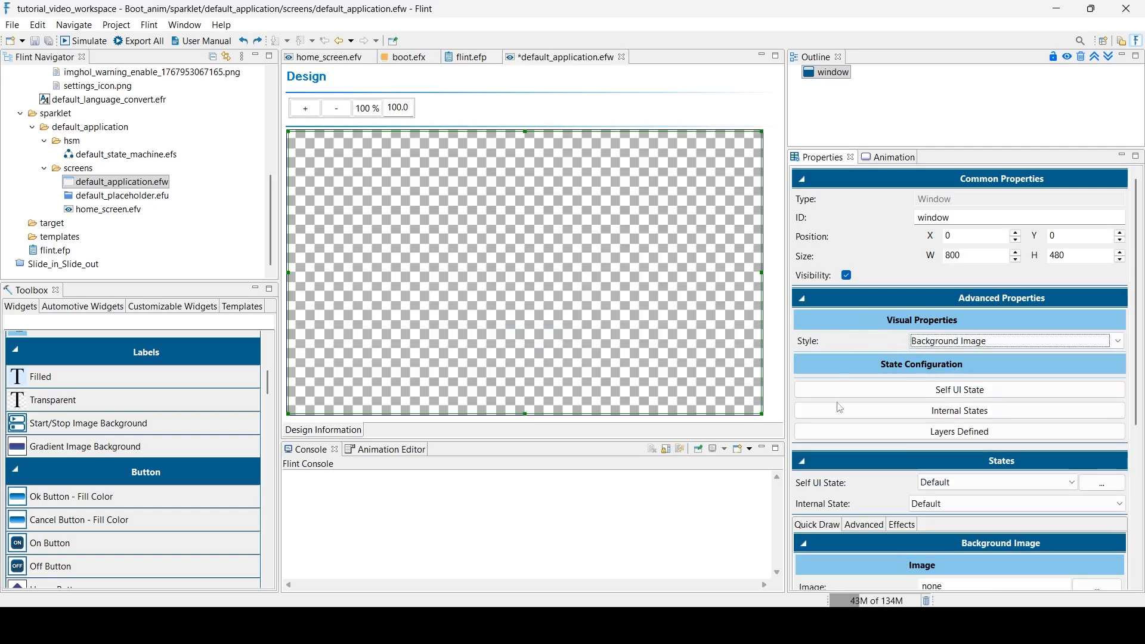
- Assign efx_boot as the window's background image and save the application window file
scroll(830, 512, "down", 3)
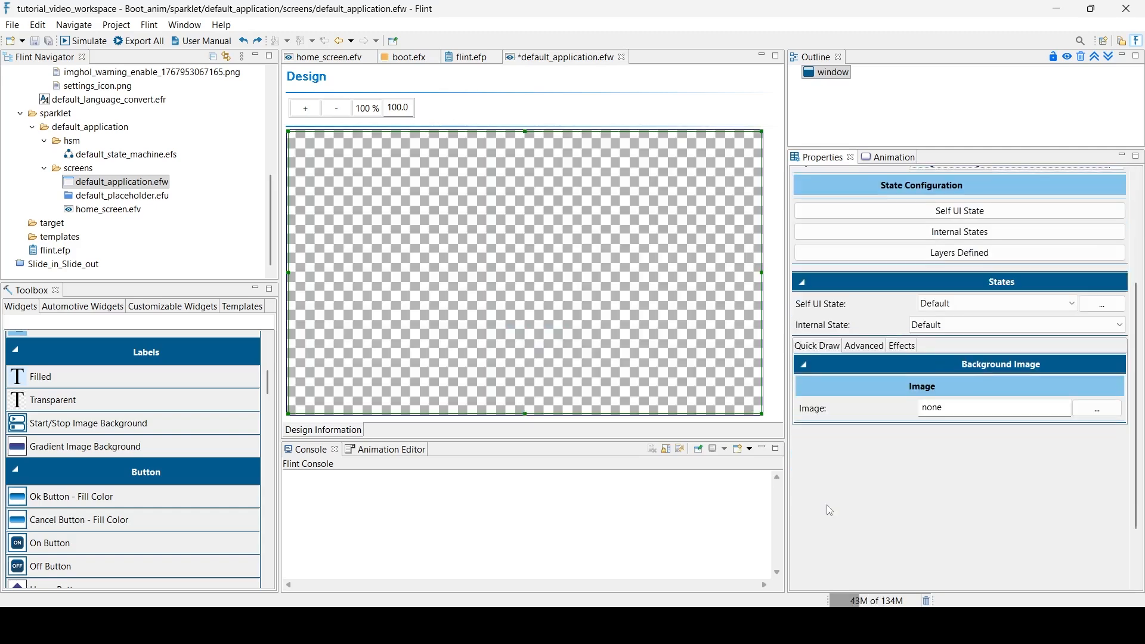
left_click(1089, 420)
left_click(360, 417)
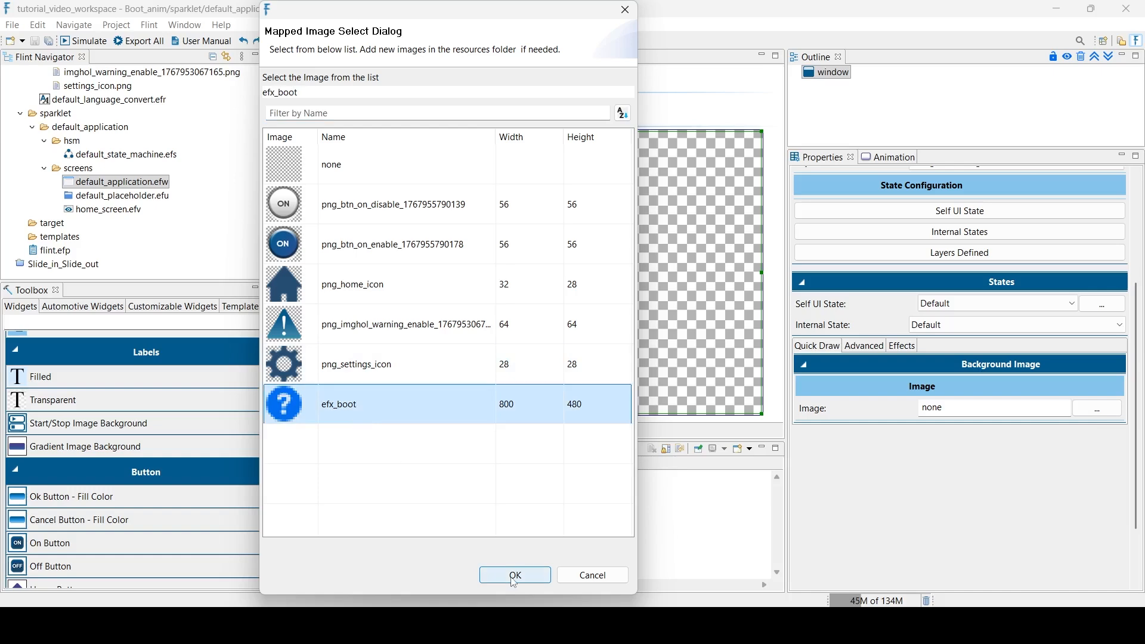
left_click(514, 574)
left_click(50, 41)
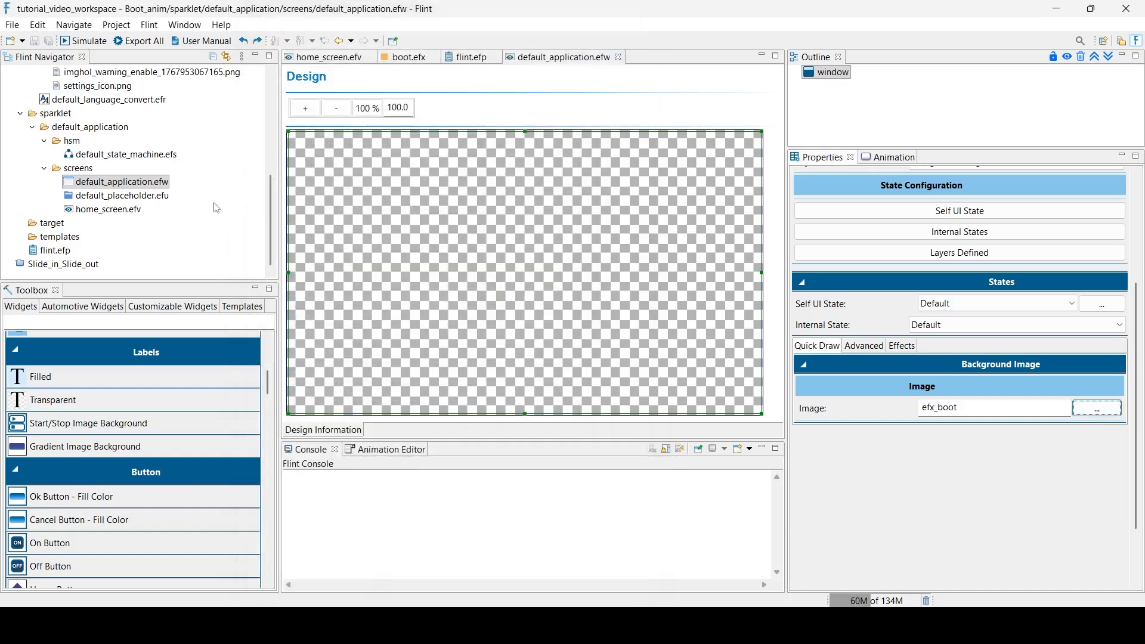
- Add a data variable named Boot Animation Sequence with range 0 to 40 to default_data.efd and save it
scroll(215, 206, "up", 6)
double_click(87, 101)
left_click(307, 108)
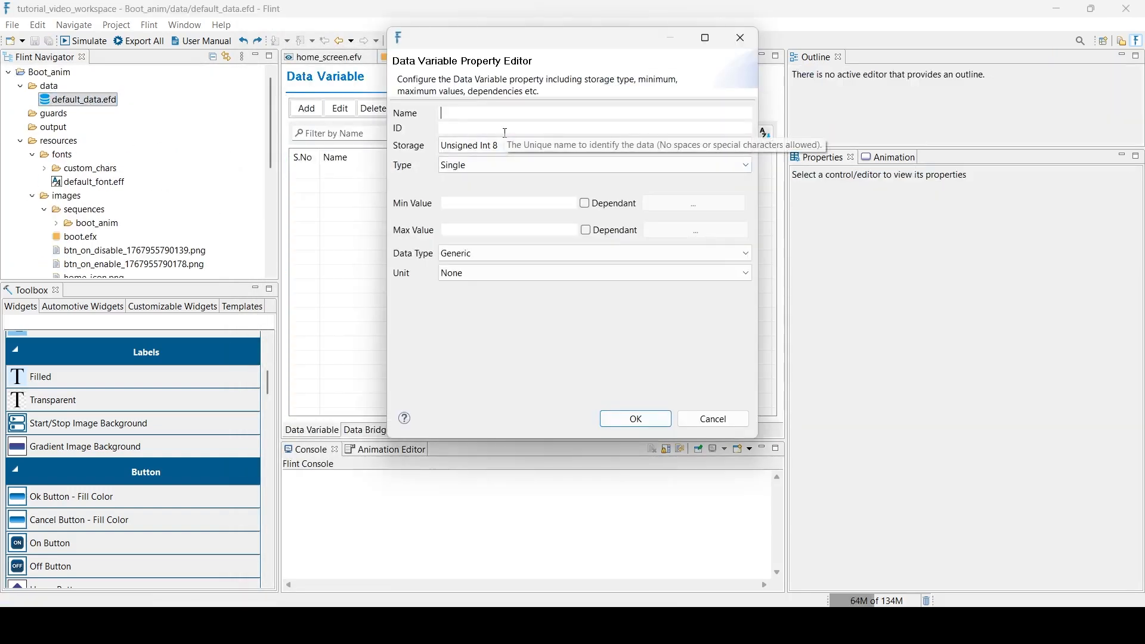
type("Boot Animation")
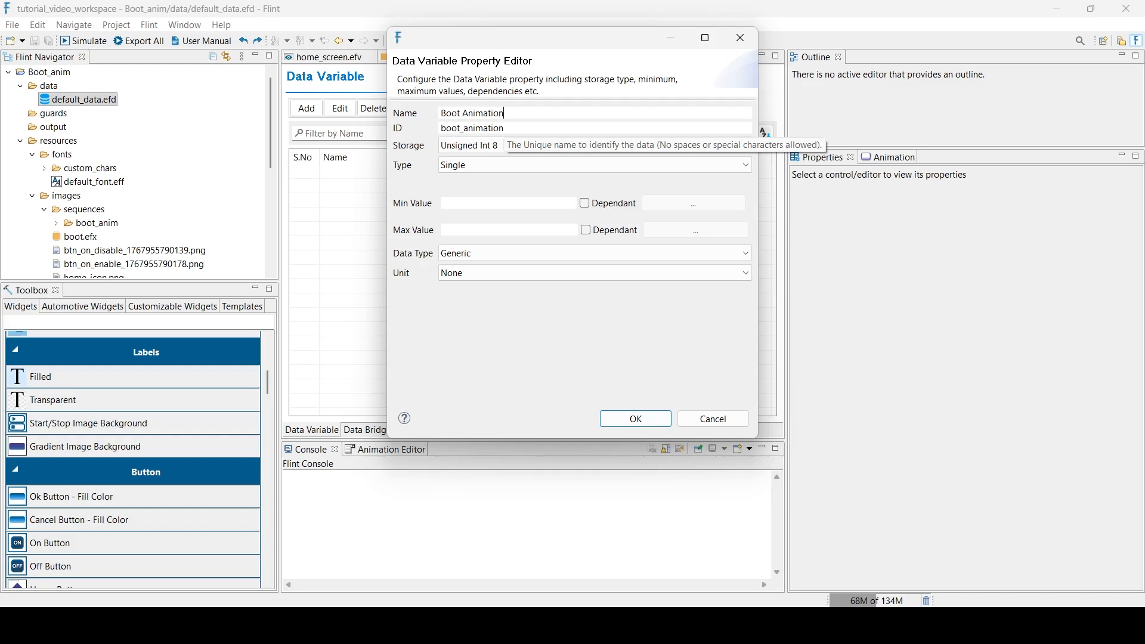
type(" Sequence")
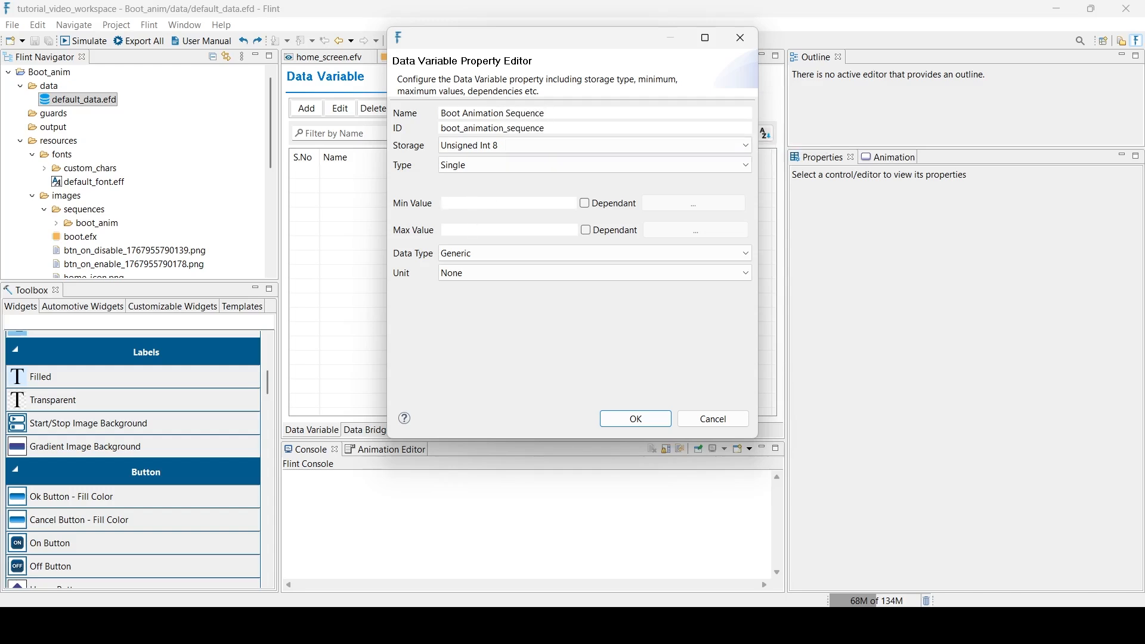
type("40")
left_click(635, 418)
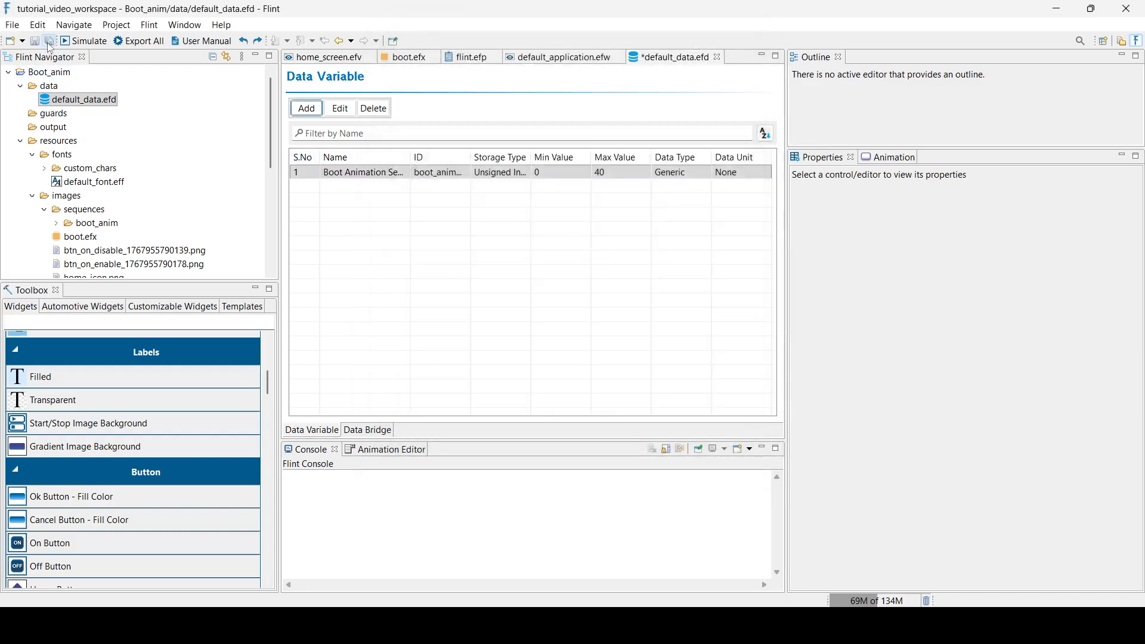
left_click(381, 179)
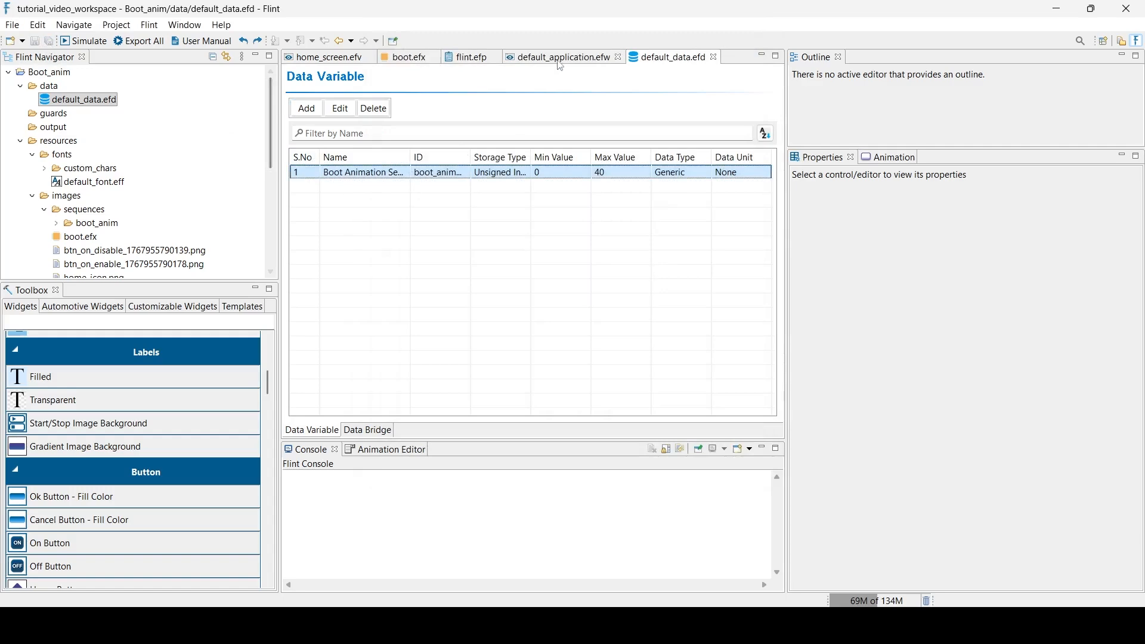
- In default_application.efw, set the window background image's rotation style to Animation Control
left_click(560, 60)
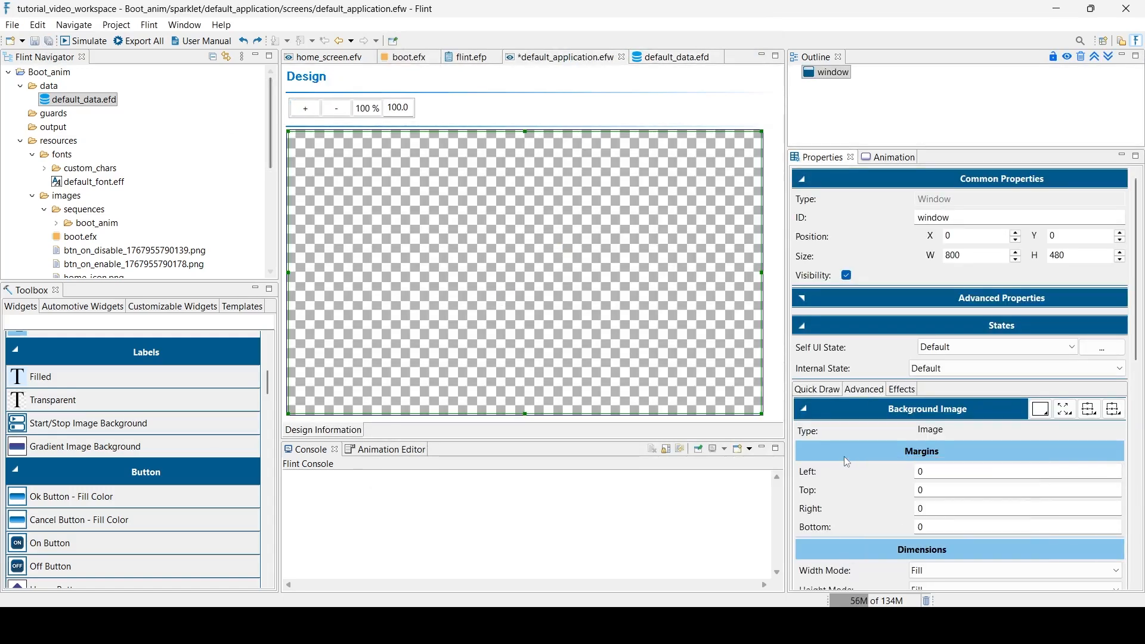
scroll(843, 460, "down", 5)
scroll(840, 457, "down", 3)
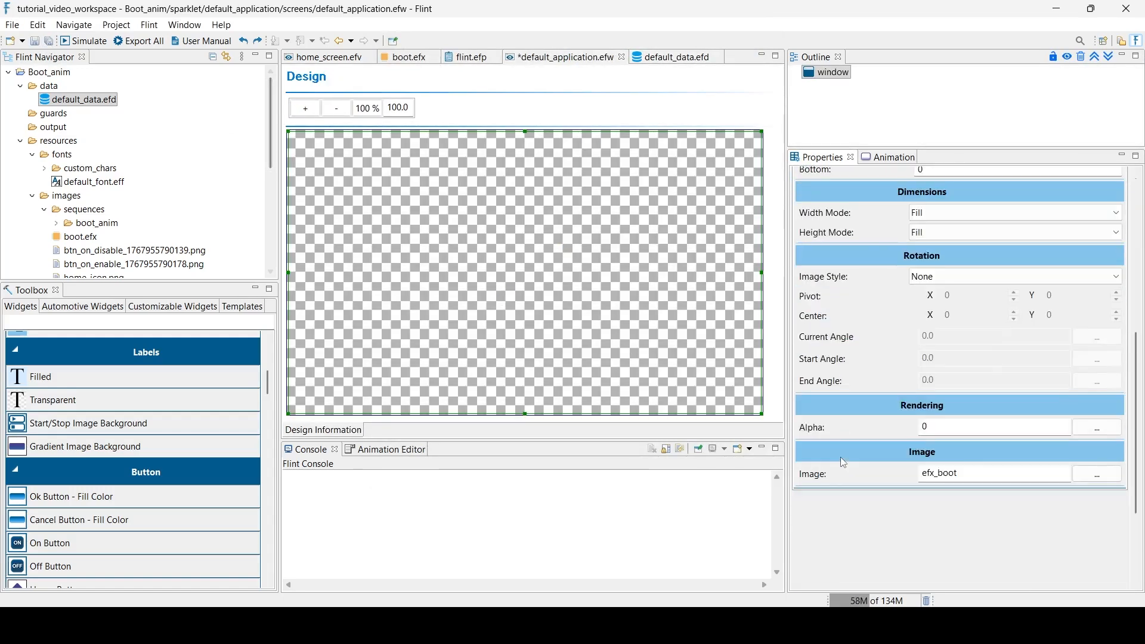
left_click(947, 312)
left_click(948, 376)
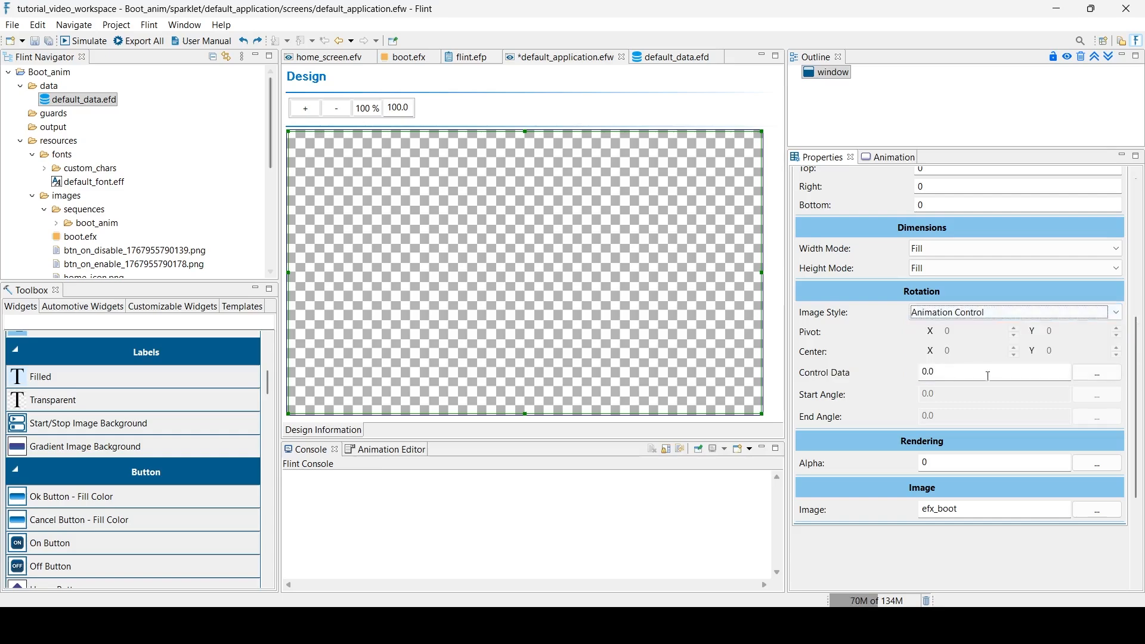
- Bind the background image's control data to the Boot Animation Sequence variable and save the window file
left_click(1098, 373)
left_click(358, 210)
double_click(358, 210)
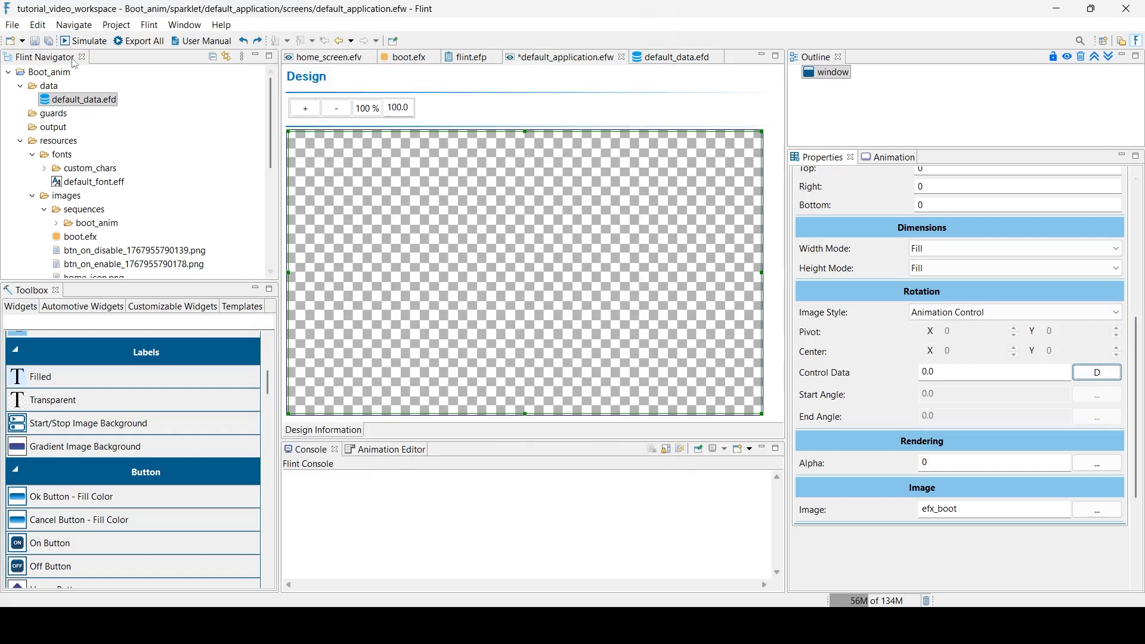
left_click(51, 42)
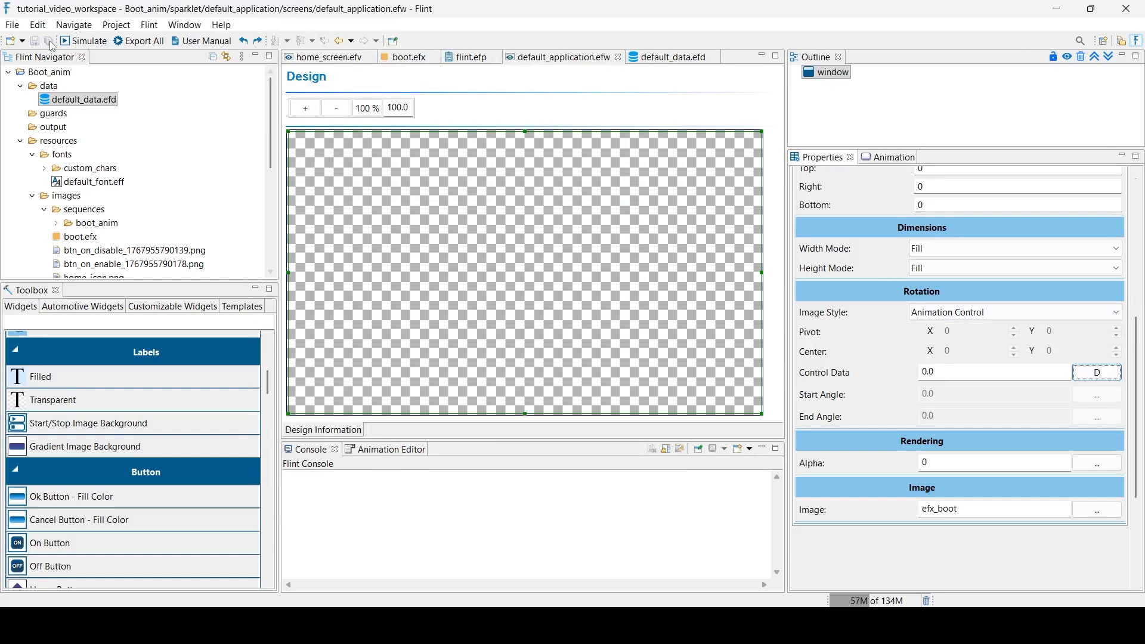
- Create a new Sparklet View file named welcome_screen in the default_application screens folder
scroll(137, 179, "down", 5)
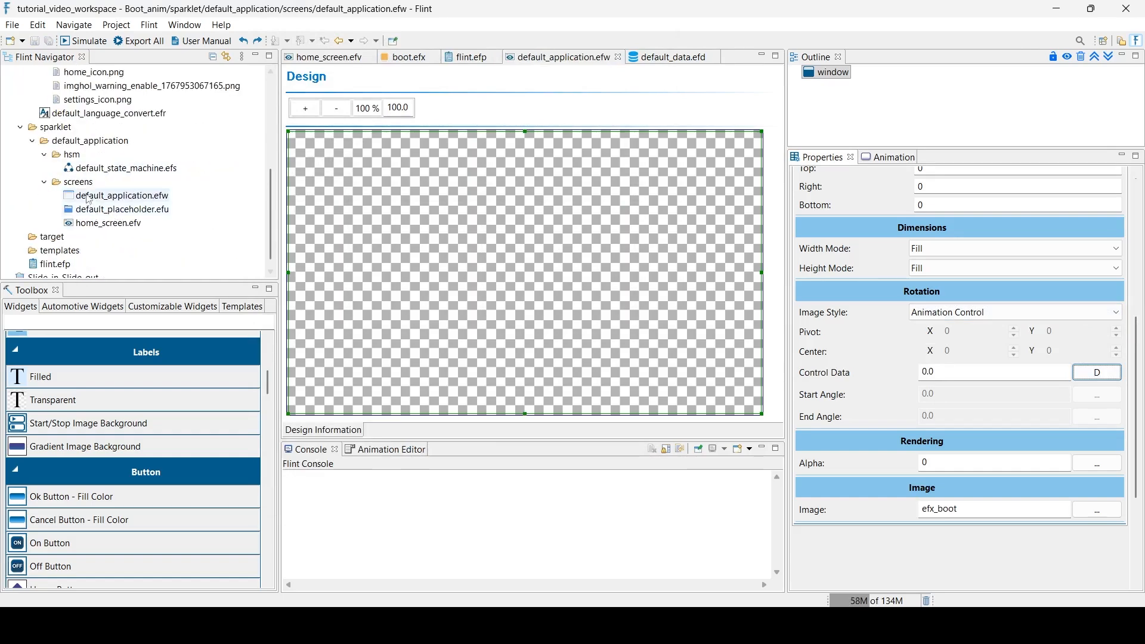
left_click(84, 187)
right_click(84, 186)
mouse_move(113, 190)
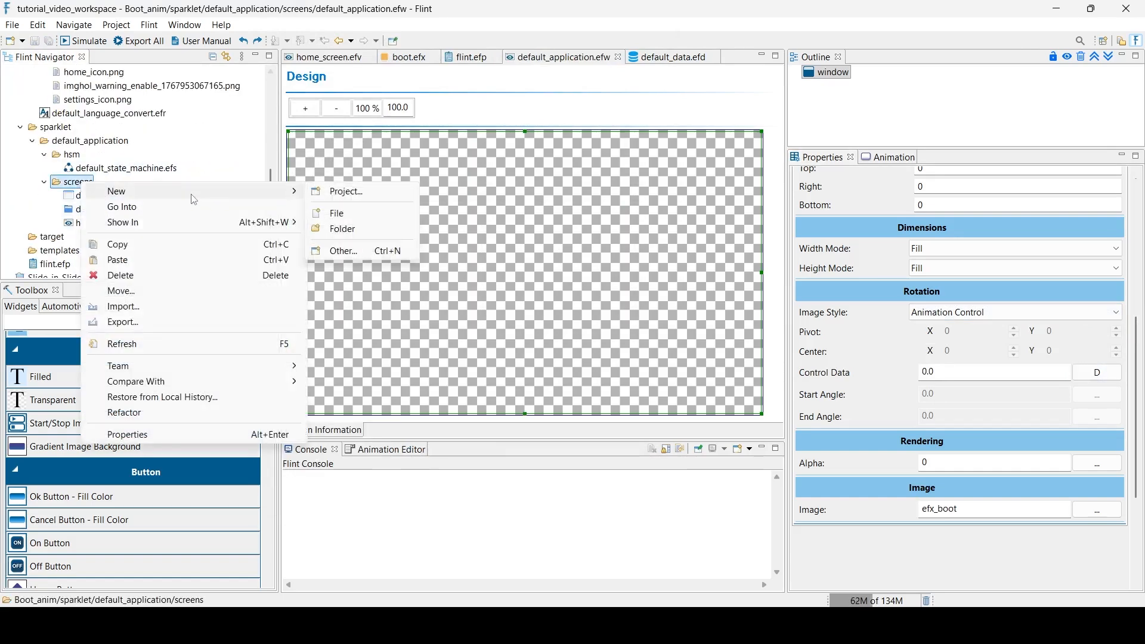
left_click(351, 251)
left_click(458, 311)
left_click(586, 387)
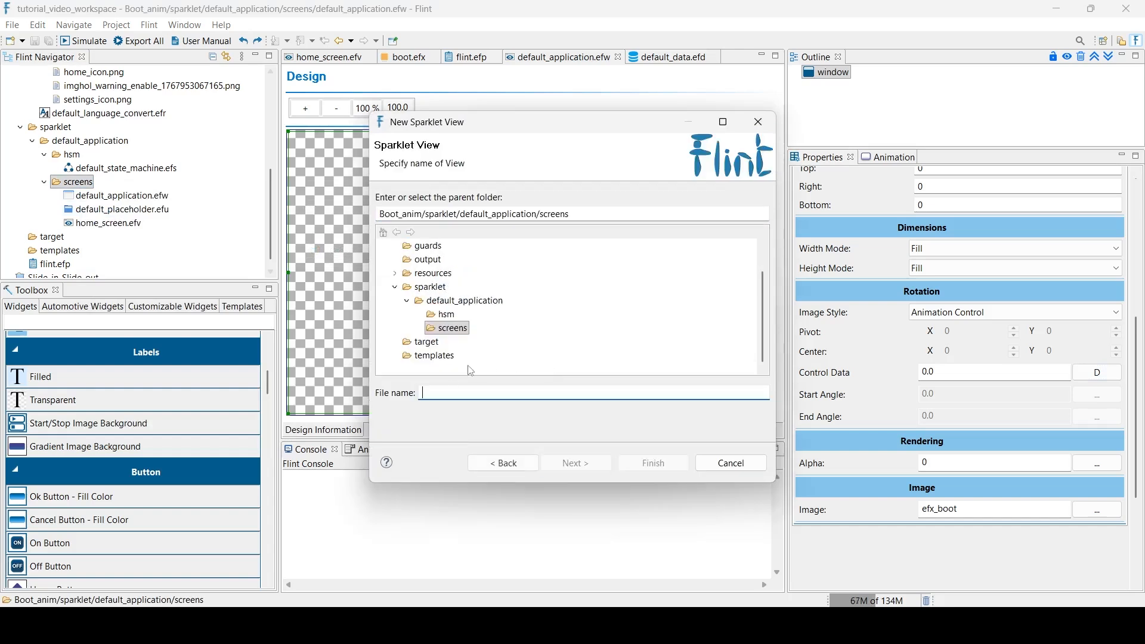
type("welcome_screen")
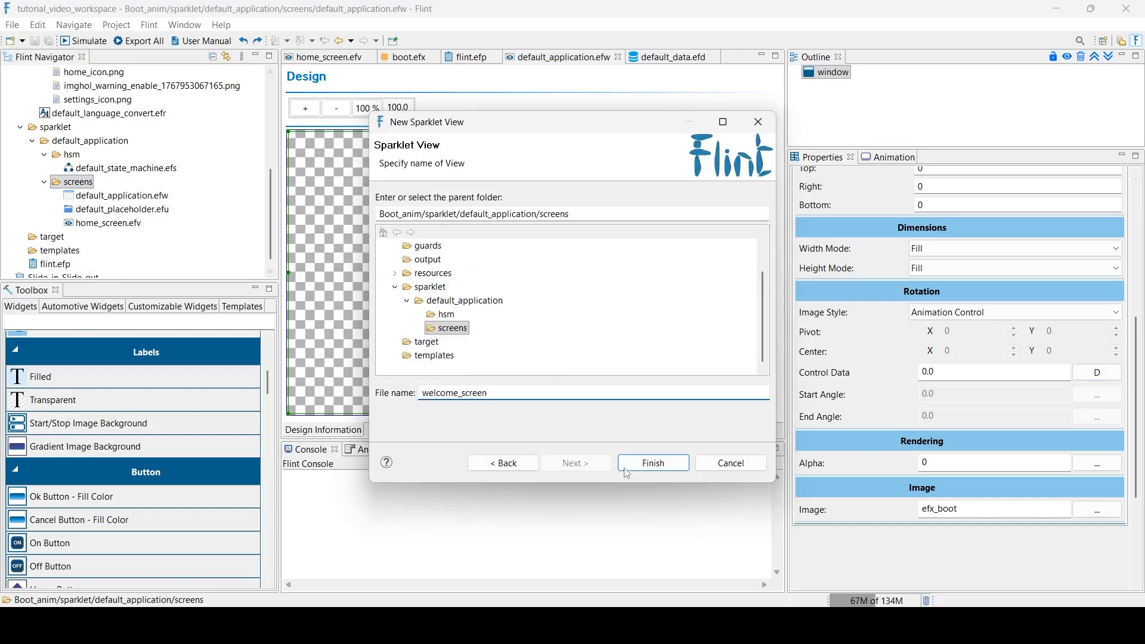
left_click(627, 474)
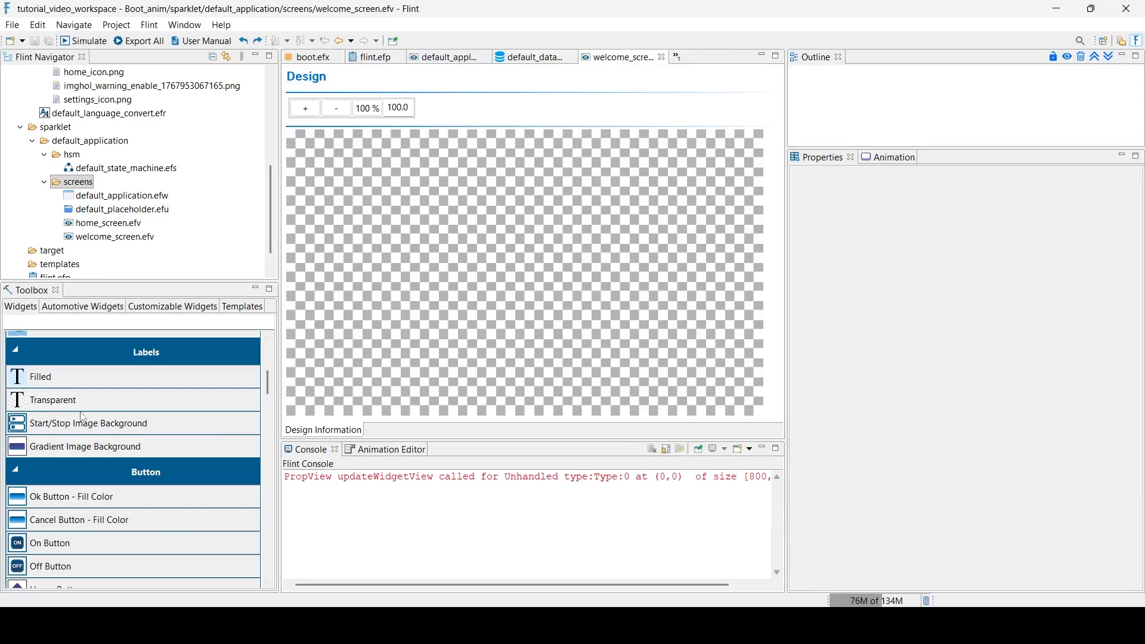
- Place a transparent Fixedview on the welcome screen, set its ID to fv_welcome and save the view file
scroll(94, 418, "up", 3)
left_click_drag(16, 416, 461, 258)
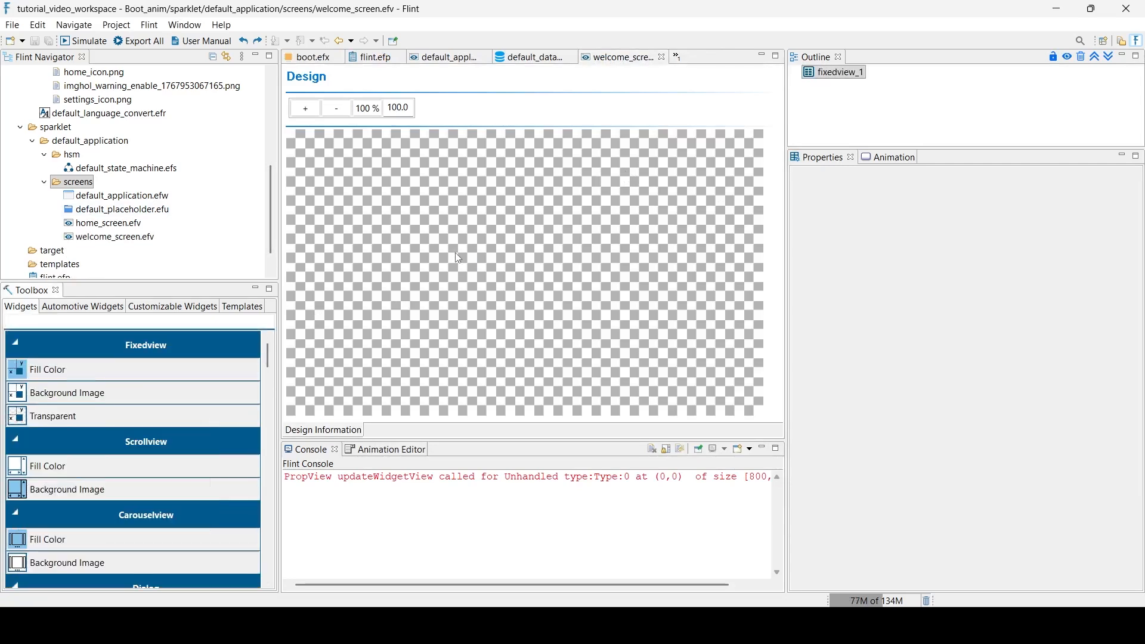
left_click_drag(977, 216, 822, 210)
type("fv_welcome")
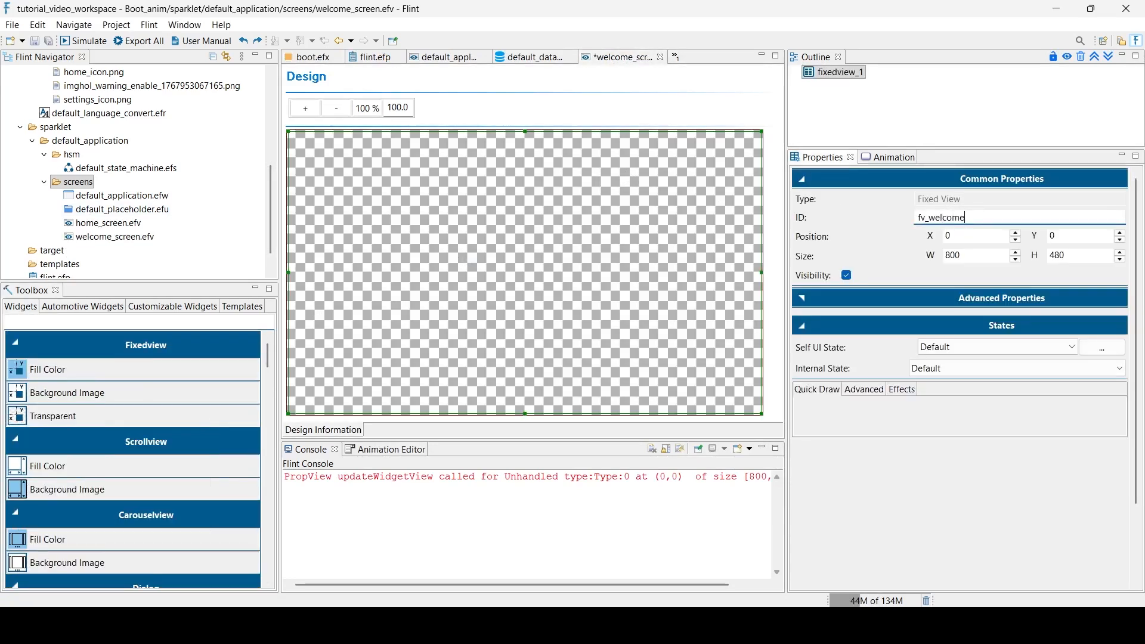
key("Return")
left_click(886, 158)
left_click(830, 74)
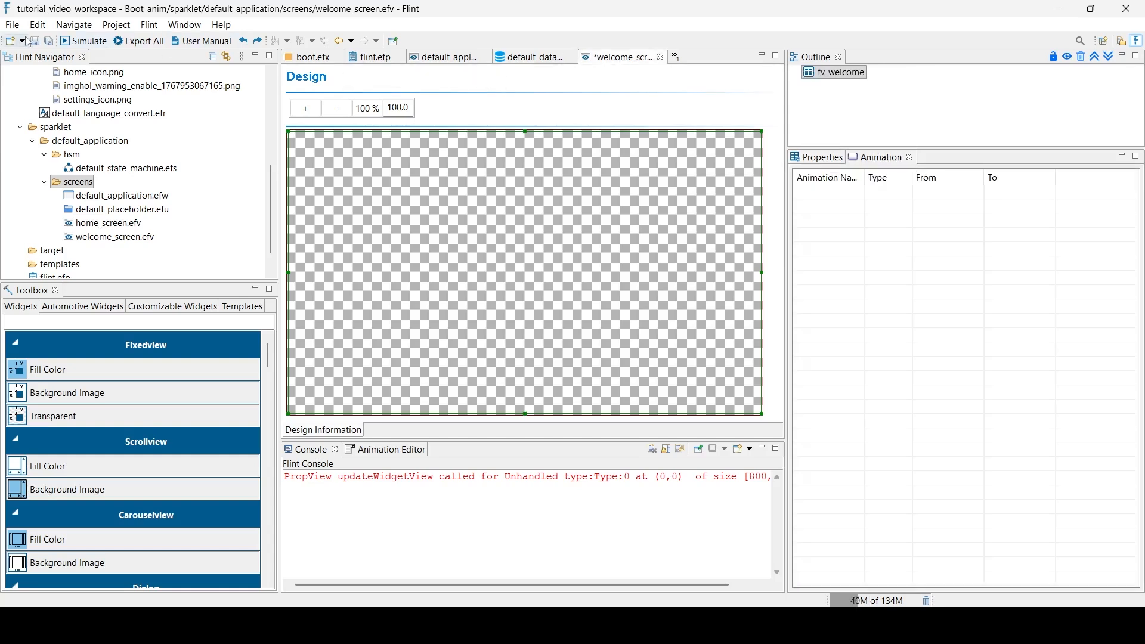
key("ctrl+s")
- Add an Entry animation named boot_anim to fv_welcome with a total duration of 2000 ms
right_click(827, 195)
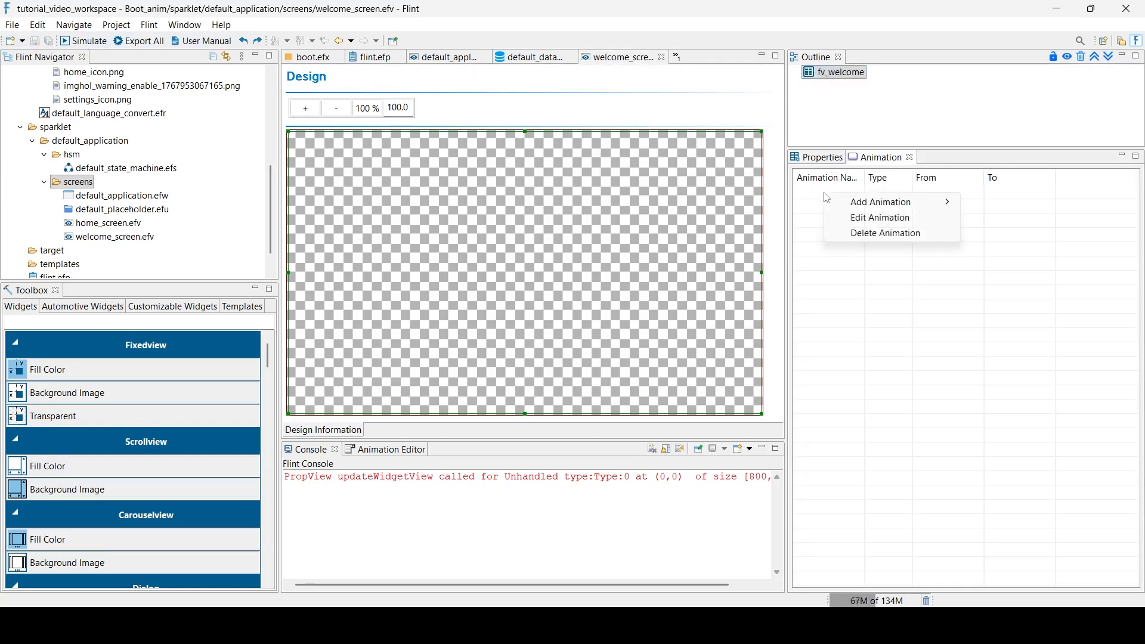
mouse_move(891, 206)
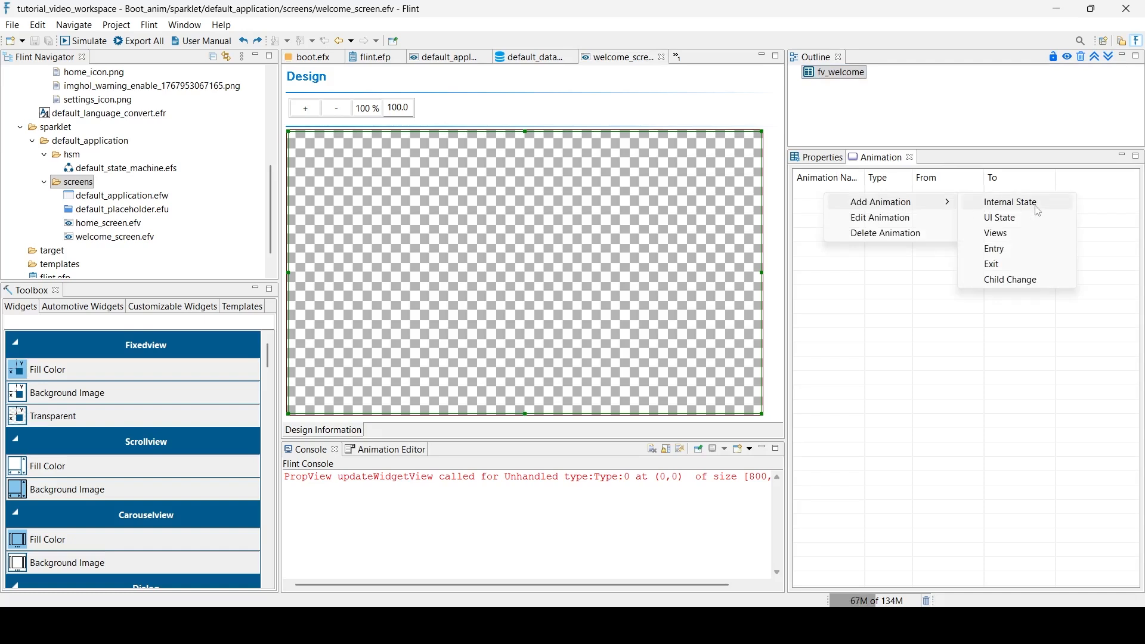
left_click(995, 249)
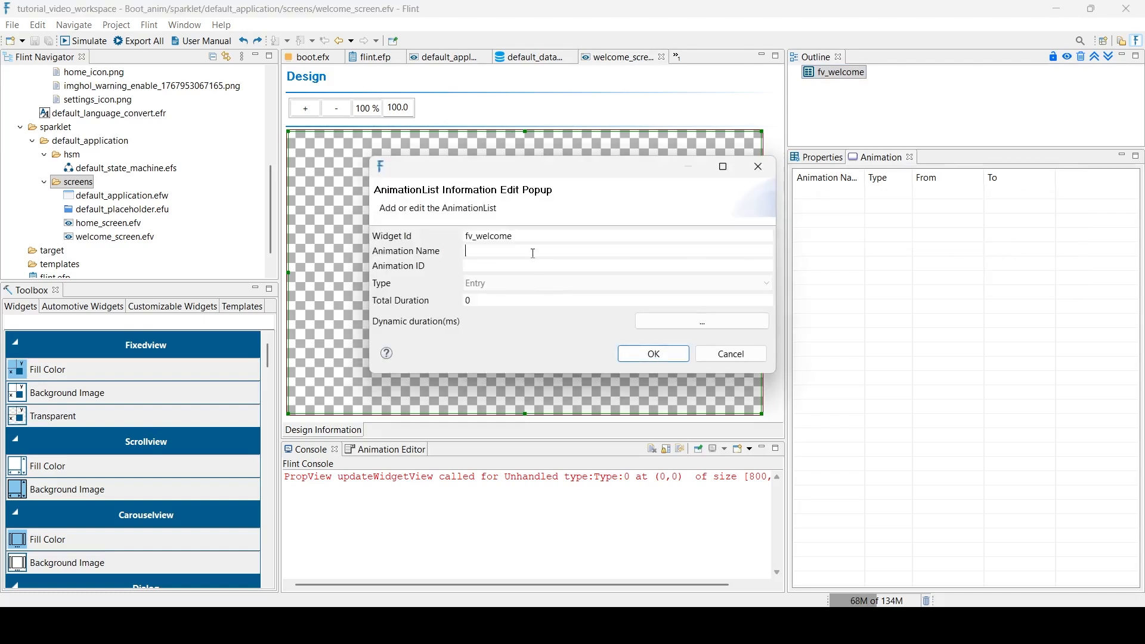
type("boot")
type("_anim")
type("2000")
left_click(641, 360)
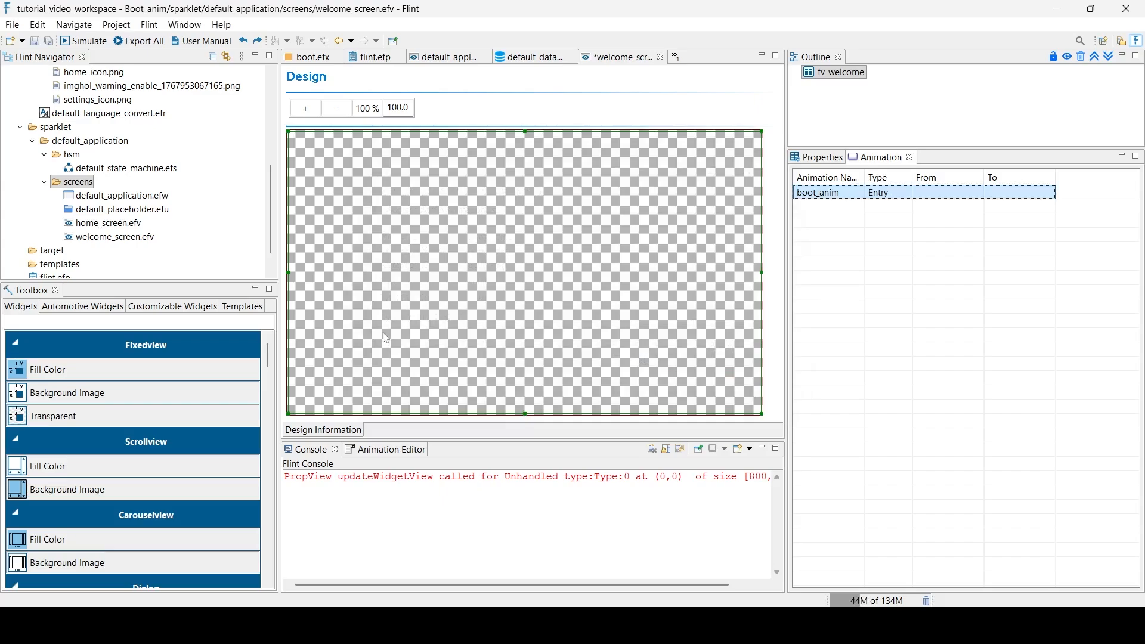
- Open boot_anim for editing and start a transition on fv_welcome with type Linear and change Data Value
left_click(375, 454)
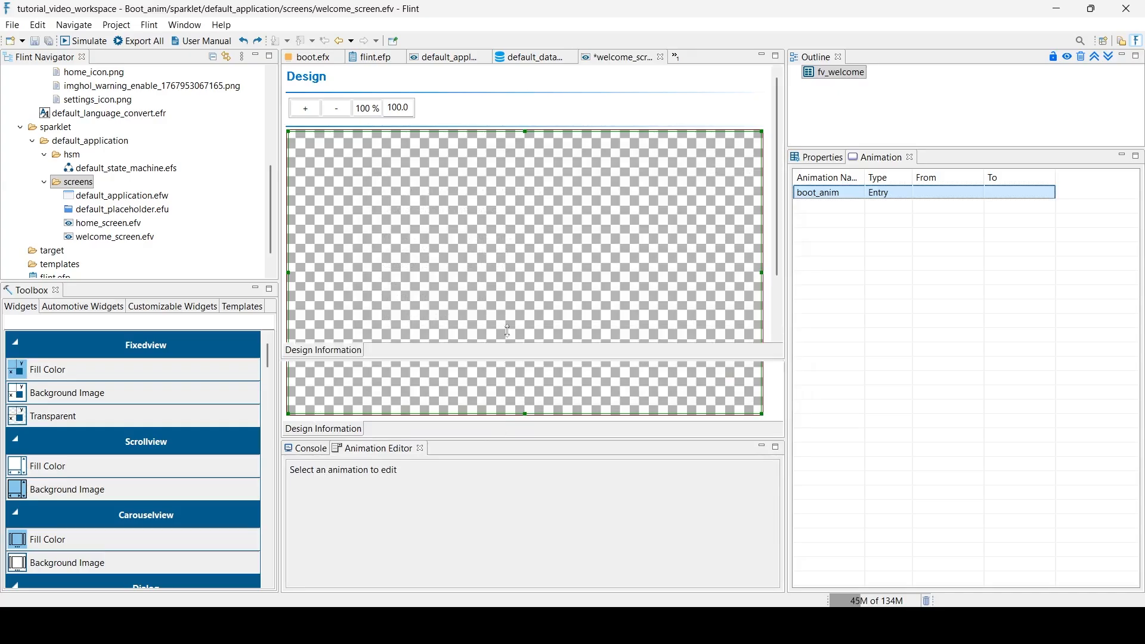
left_click(848, 196)
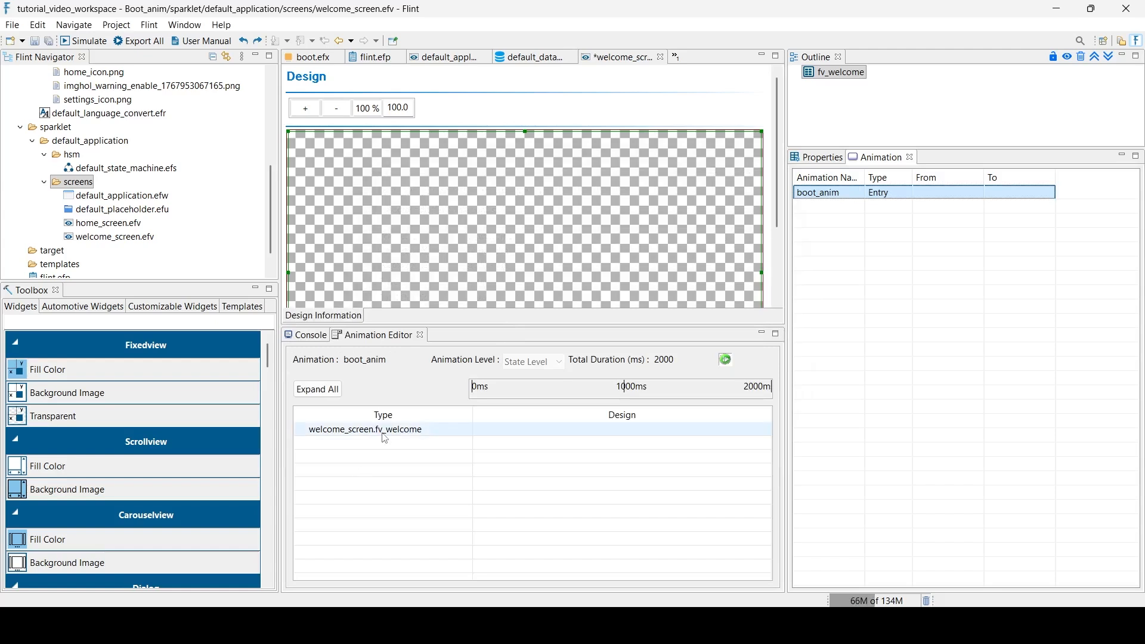
right_click(383, 434)
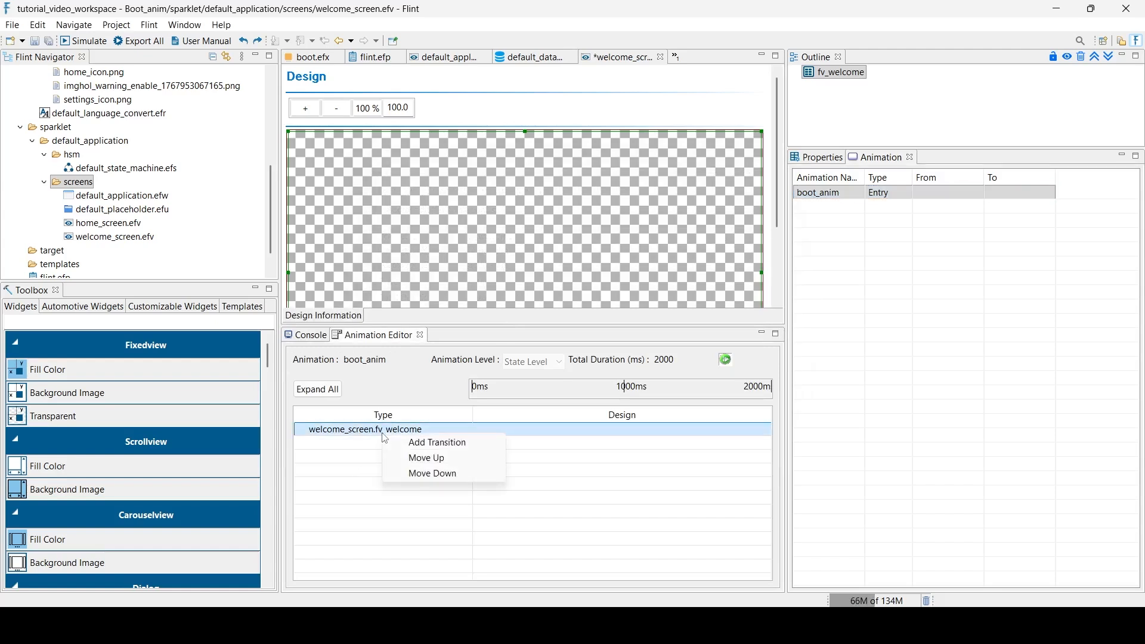
left_click(417, 443)
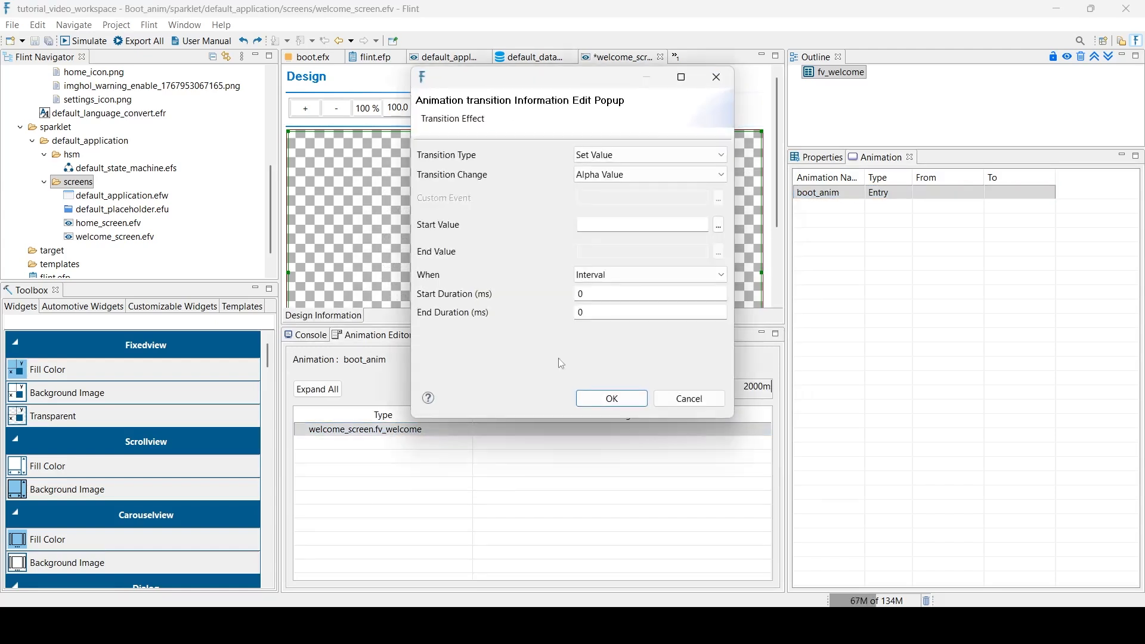
left_click(584, 155)
left_click(600, 182)
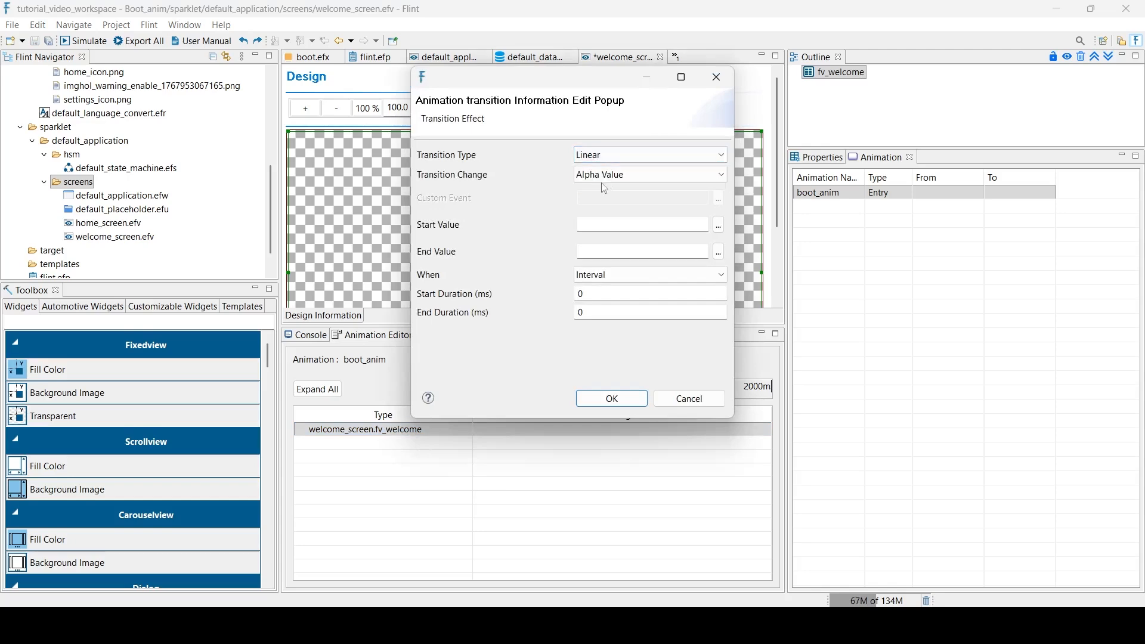
left_click(601, 175)
left_click(602, 185)
- Assign Boot Animation Sequence to the linear transition, running from 0 to 40 over the full 2000 ms, and accept it
left_click(719, 199)
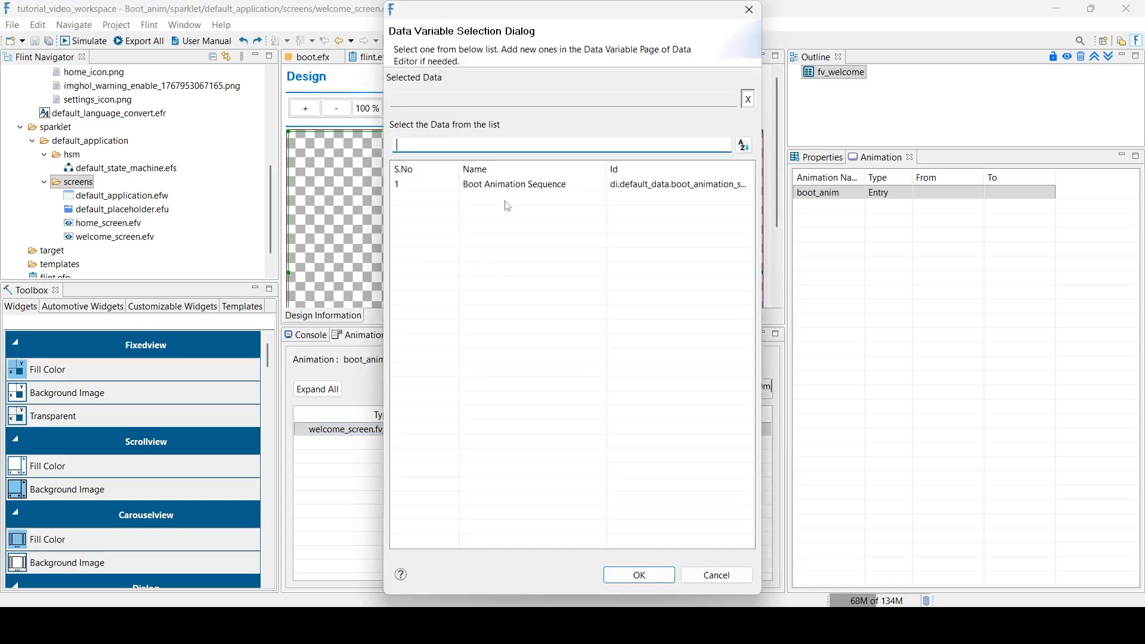
left_click(561, 185)
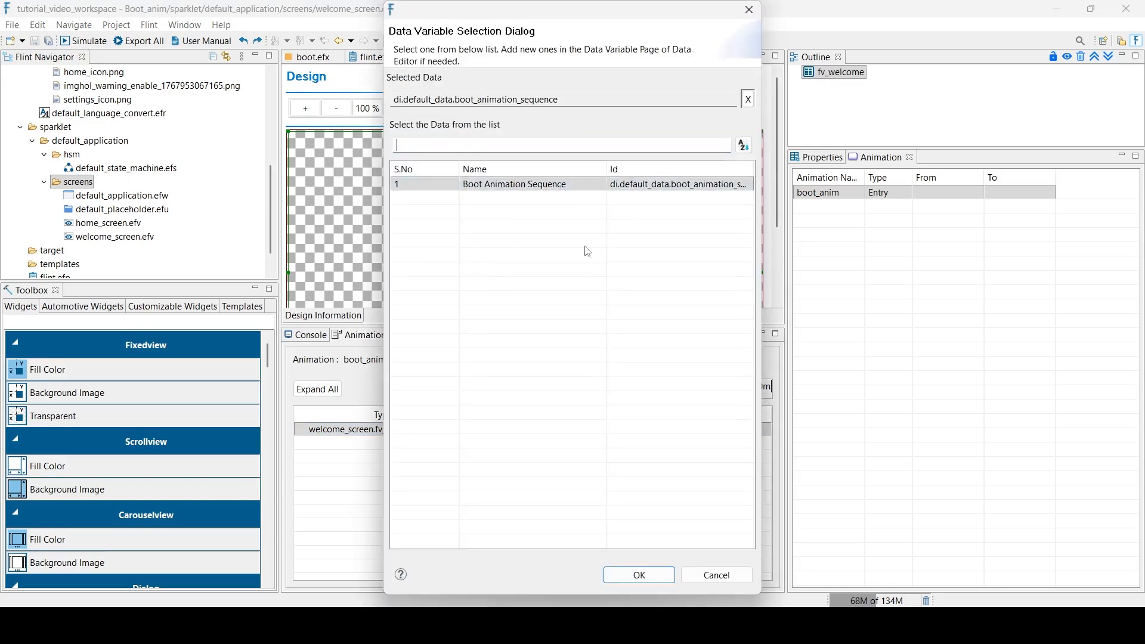
left_click(640, 575)
left_click(611, 226)
type("0")
left_click(596, 259)
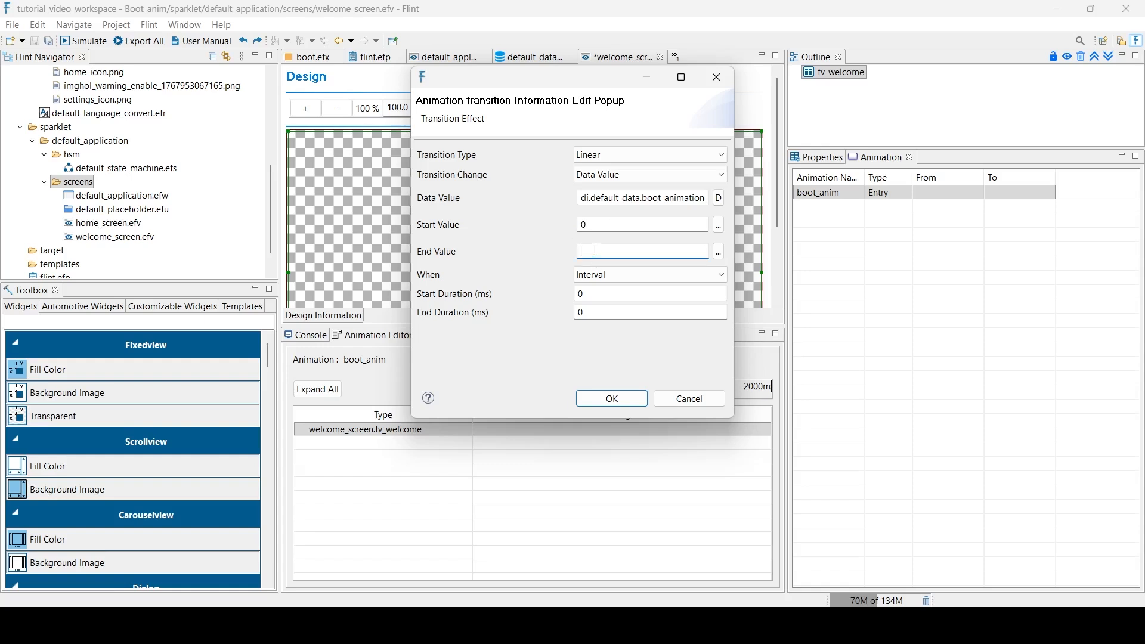
left_click(590, 314)
left_click(620, 404)
- Add a Set Value transition to boot_anim with change Generate Event and custom event boot_anim_completed
left_click(398, 446)
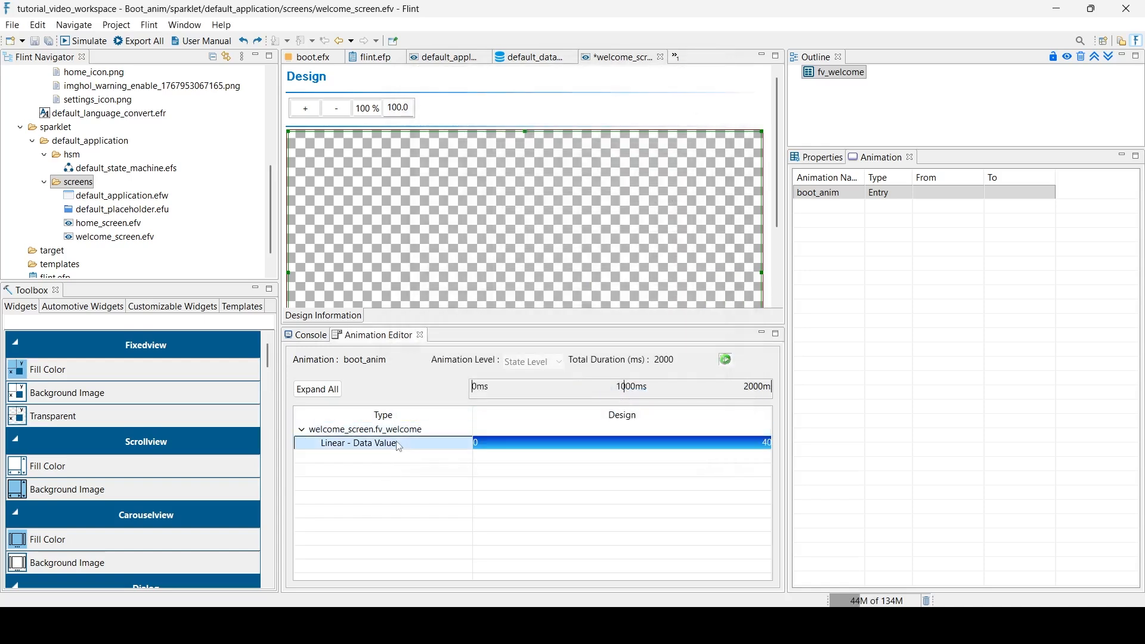
right_click(398, 446)
left_click(418, 465)
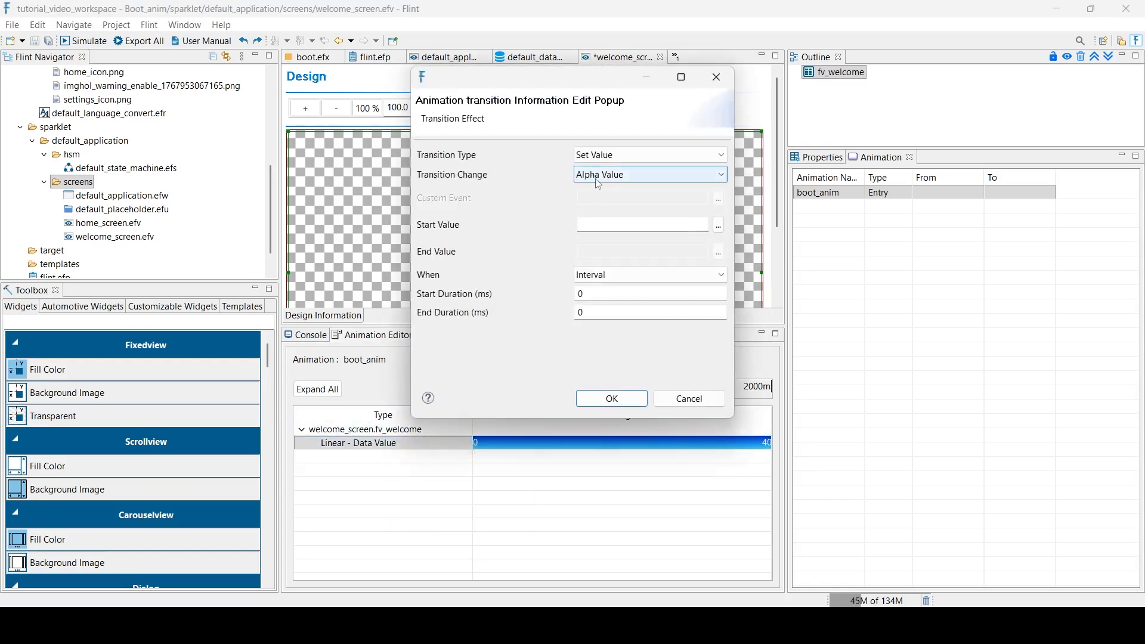
left_click(599, 183)
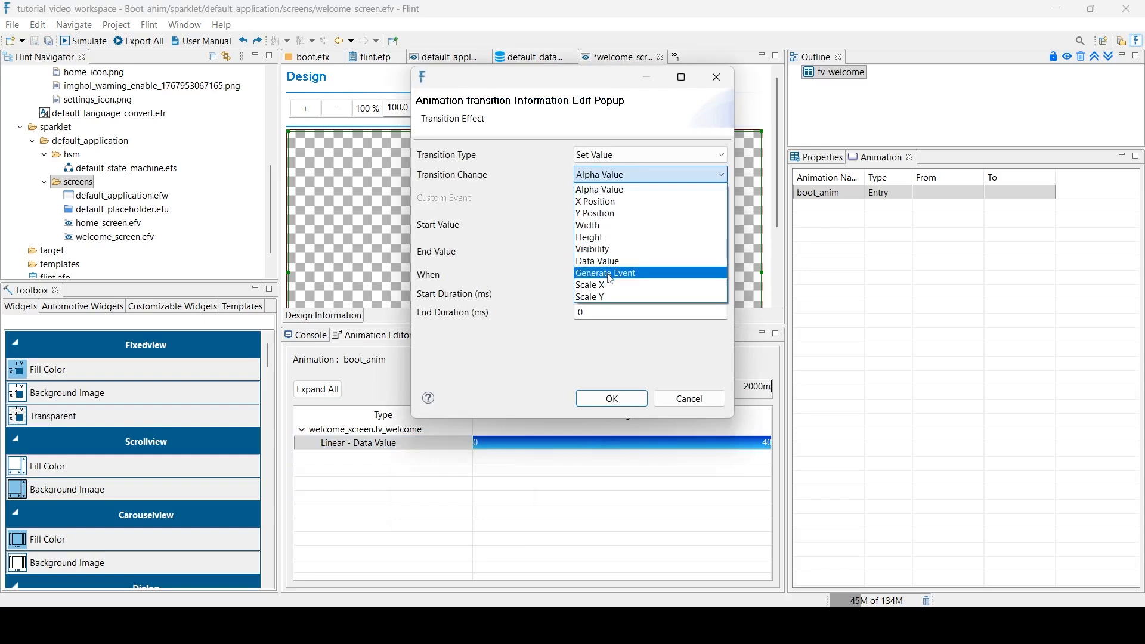
left_click(610, 274)
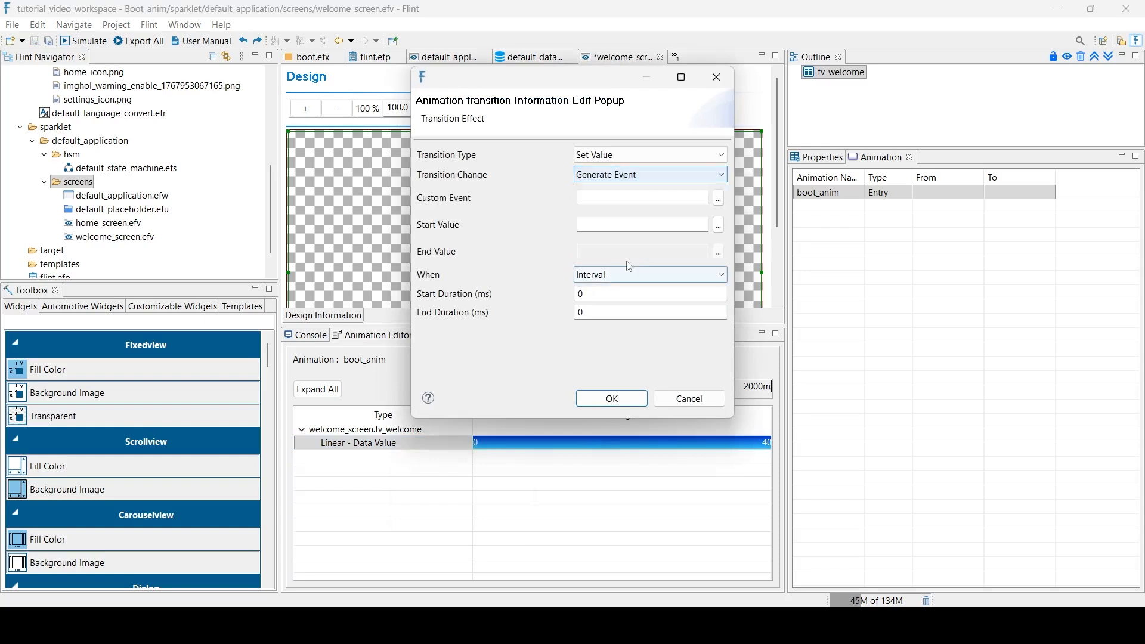
left_click(719, 198)
left_click(465, 167)
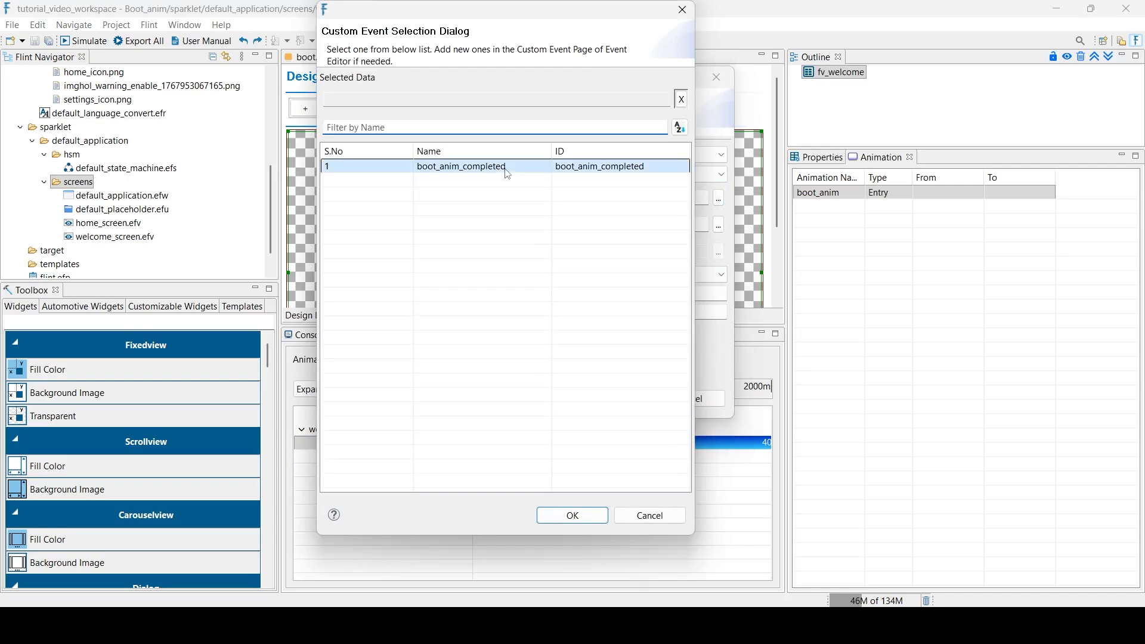
left_click(573, 515)
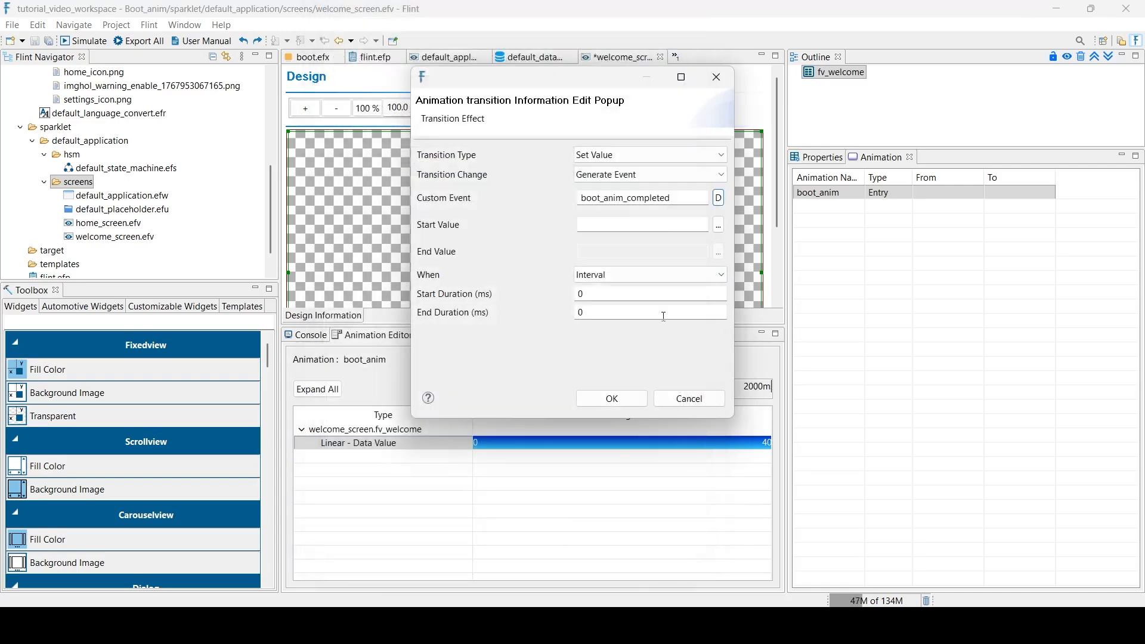
- Give the Generate Event transition start value 0 and timing Post Animation, accept it and save the view file
left_click(621, 226)
type("0")
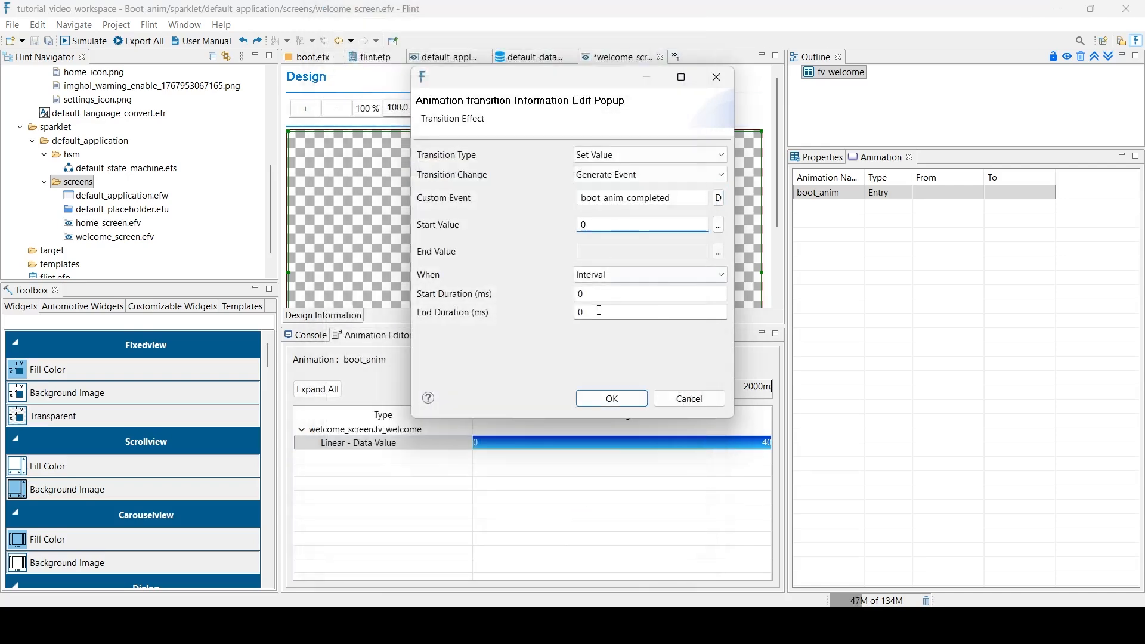
left_click(598, 277)
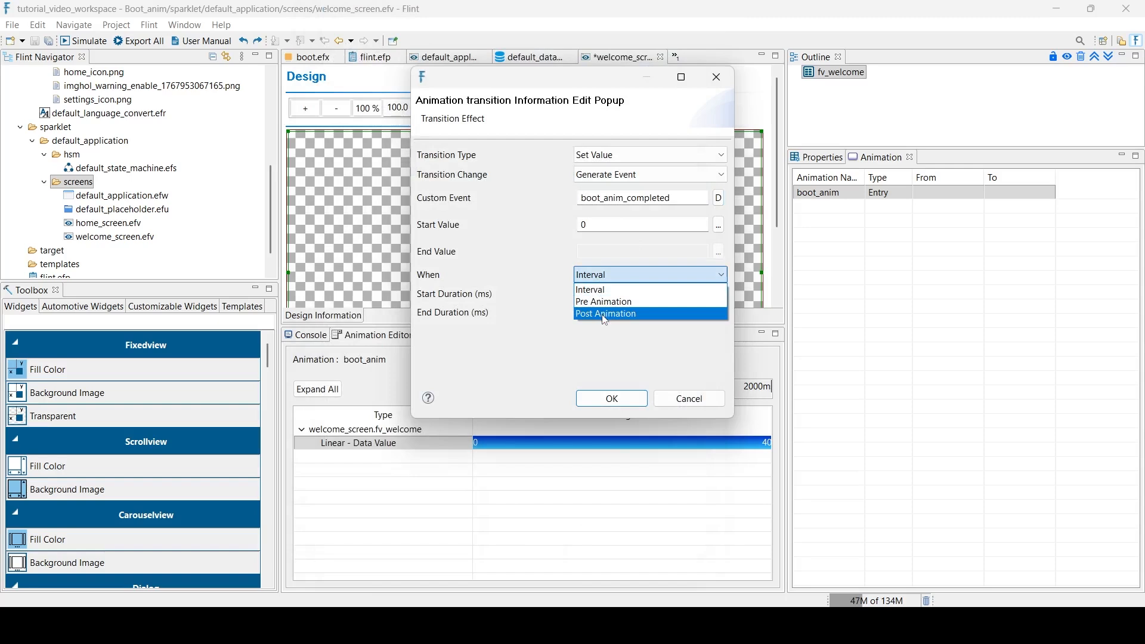
left_click(605, 315)
left_click(618, 401)
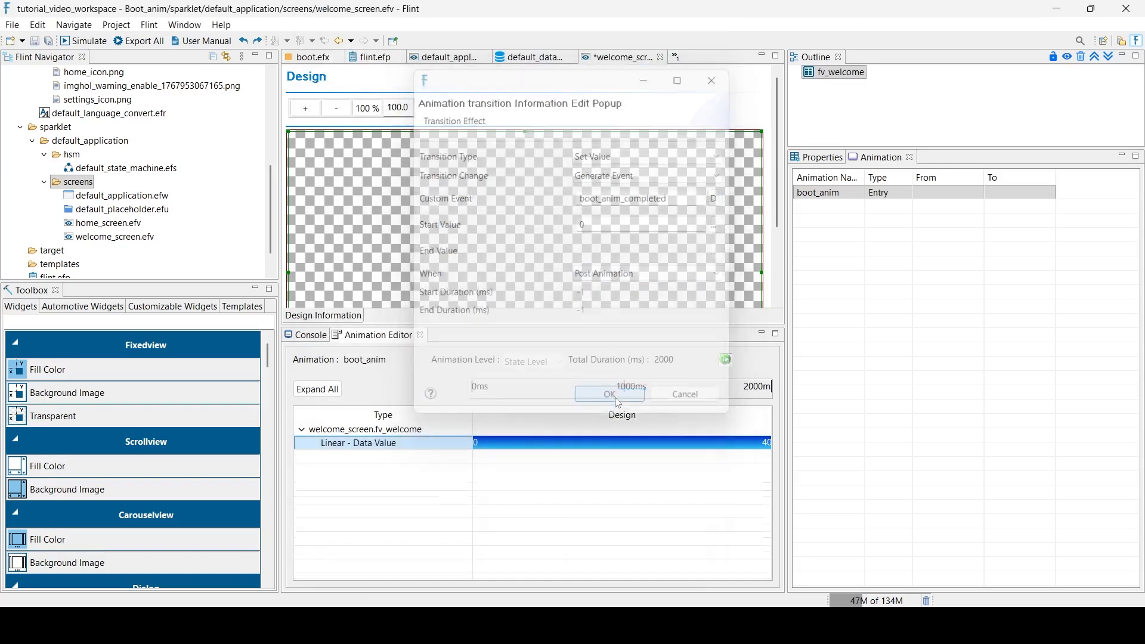
left_click(51, 43)
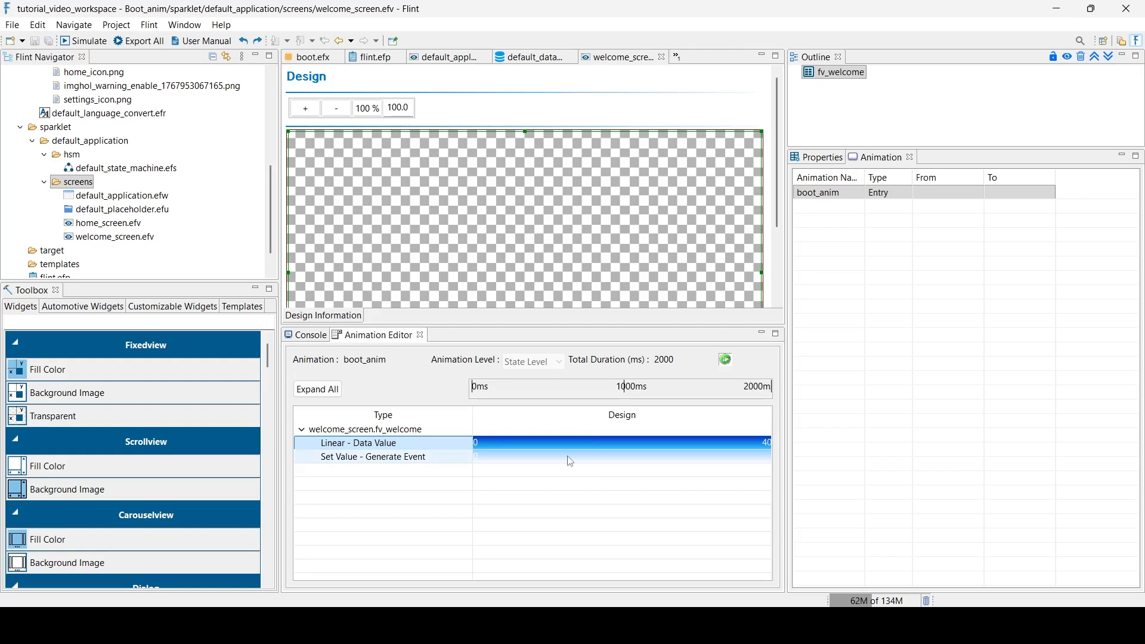
- Open default_state_machine.efs, enlarge its editor area and select the welcome_screen state
double_click(118, 209)
double_click(127, 169)
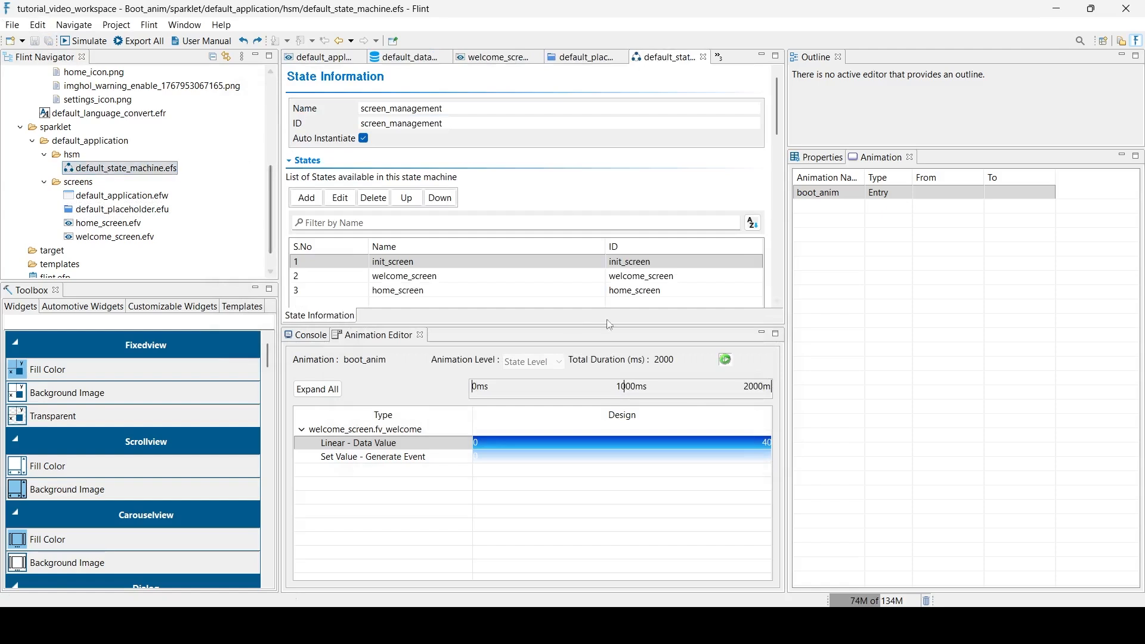
left_click_drag(566, 325, 560, 399)
left_click(537, 276)
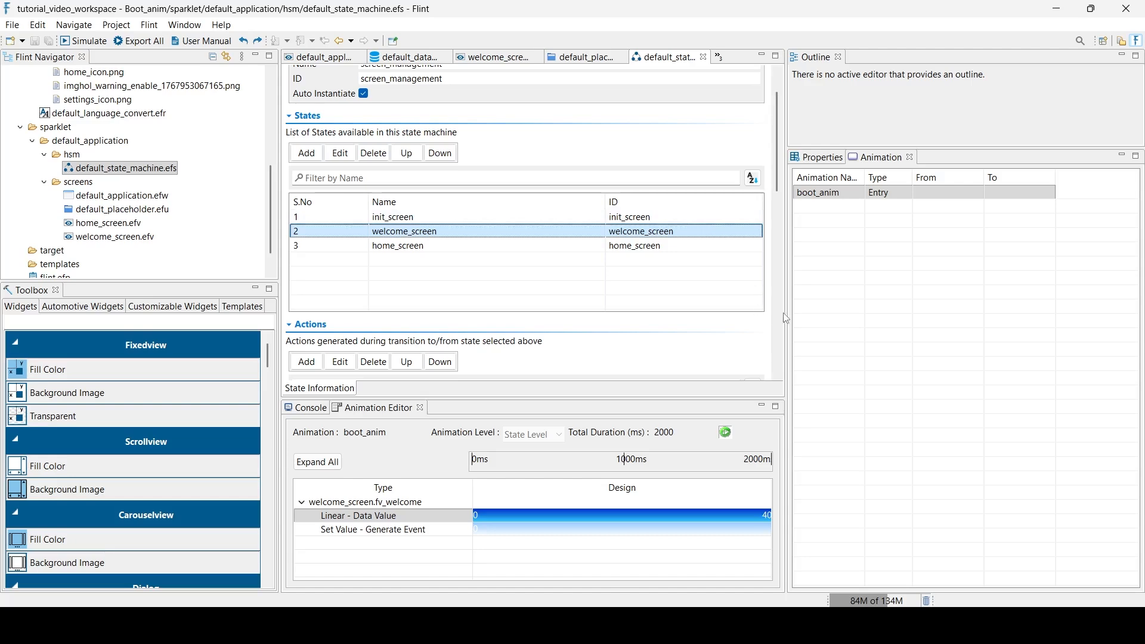
- Add an event to the welcome_screen state from the Custom events group, type On Received, with argument boot_anim_completed
scroll(775, 320, "down", 6)
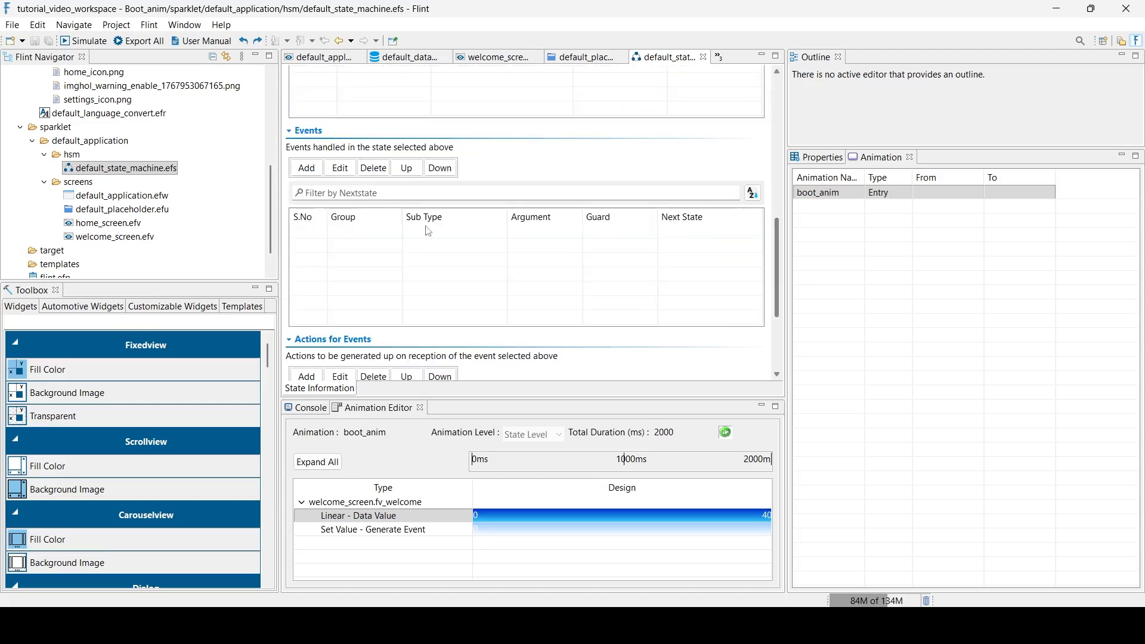
left_click(306, 168)
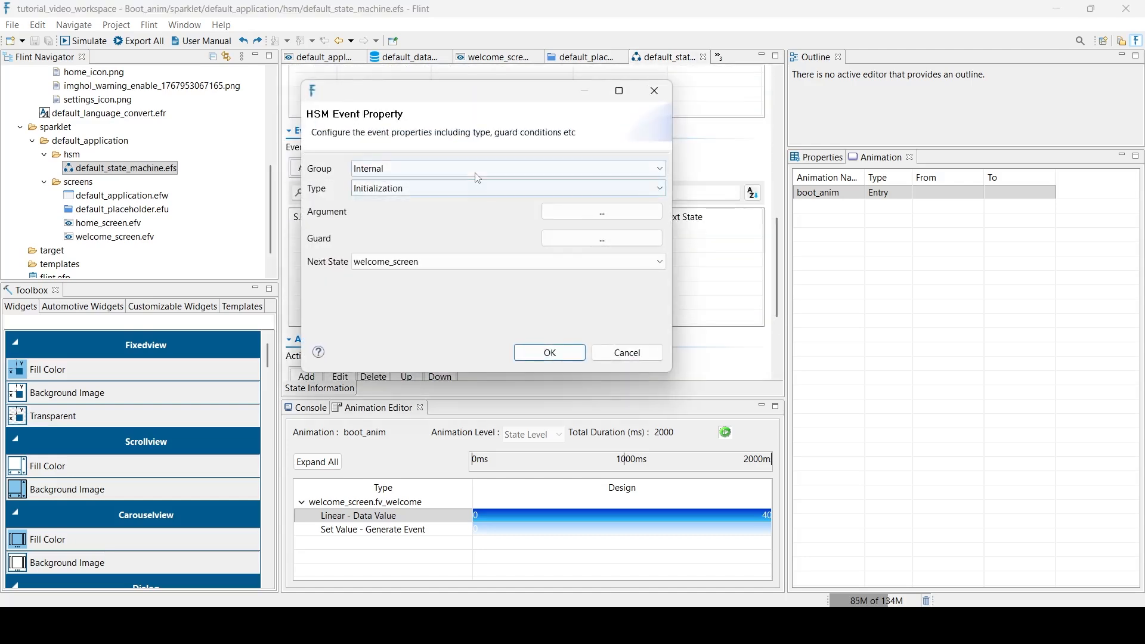
left_click(478, 178)
left_click(427, 231)
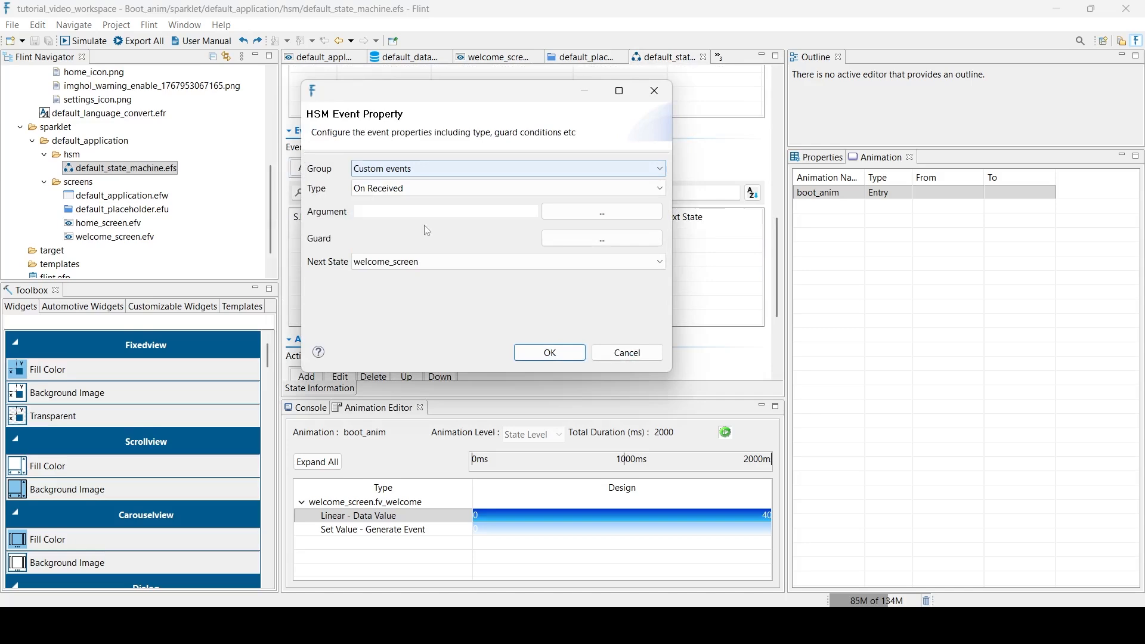
left_click(617, 214)
left_click(521, 167)
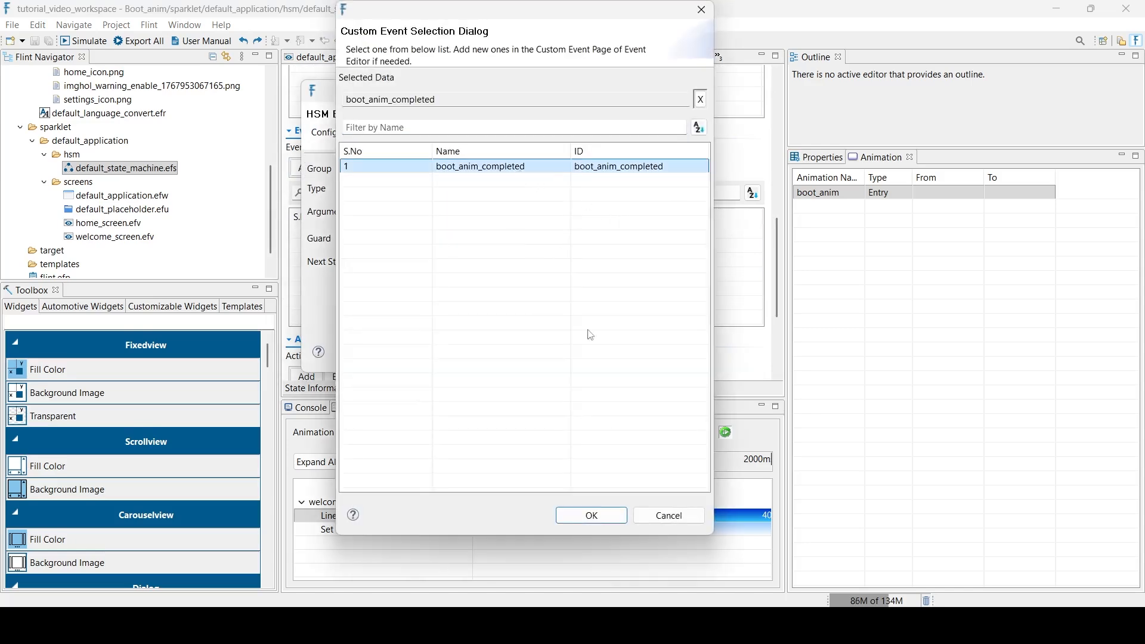
left_click(591, 516)
- Set the new event's next state to home_screen, accept it and save the state machine
left_click(424, 268)
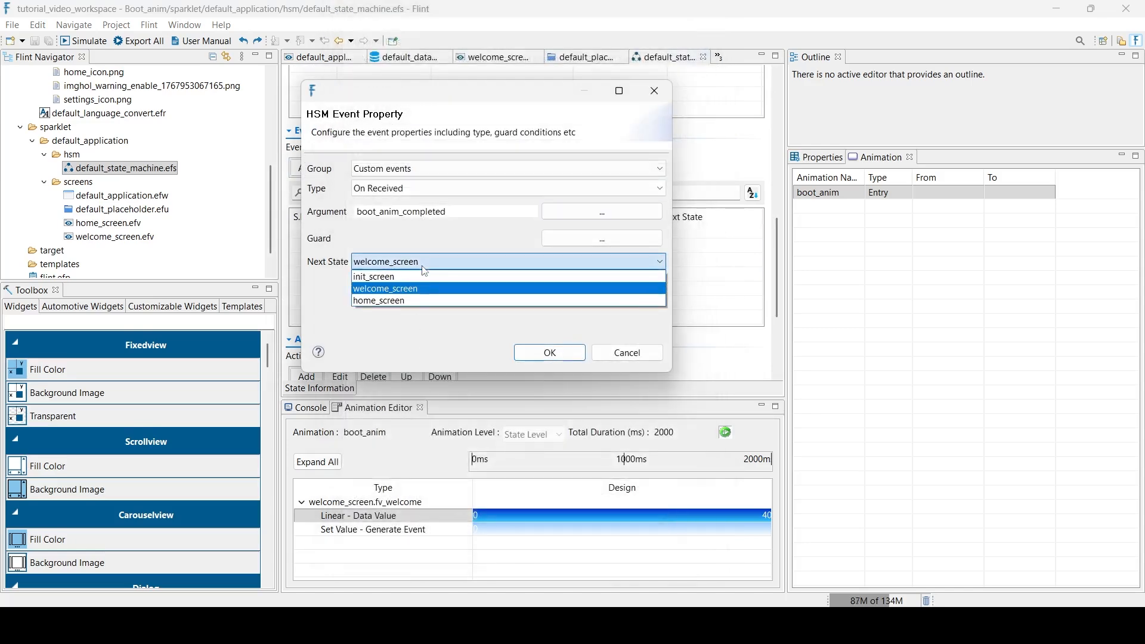
left_click(440, 300)
left_click(550, 353)
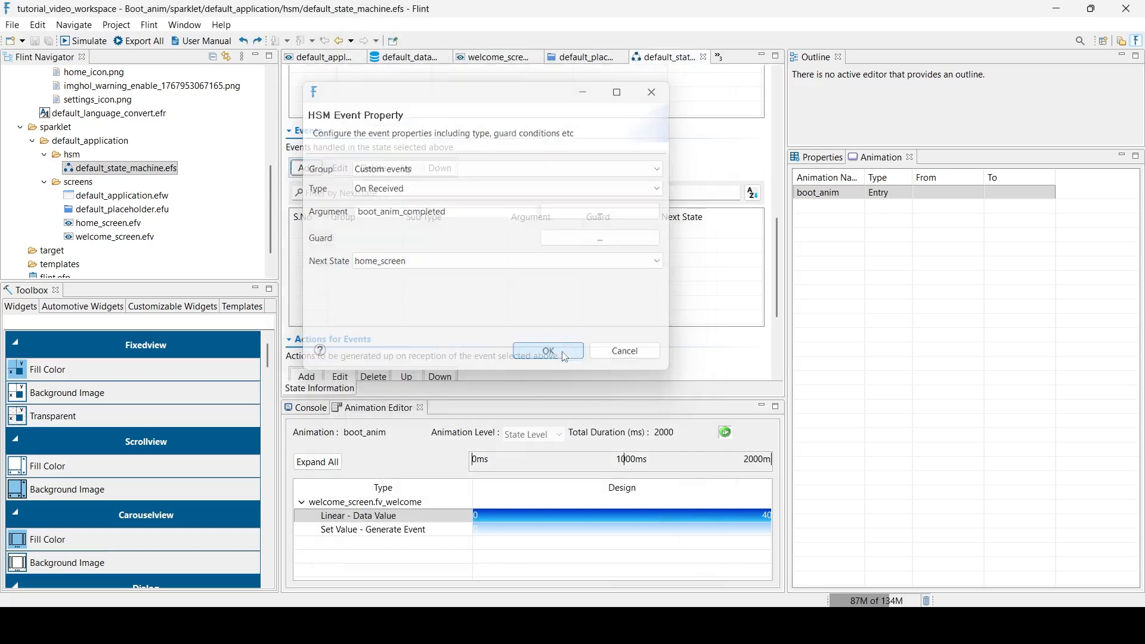
left_click(54, 44)
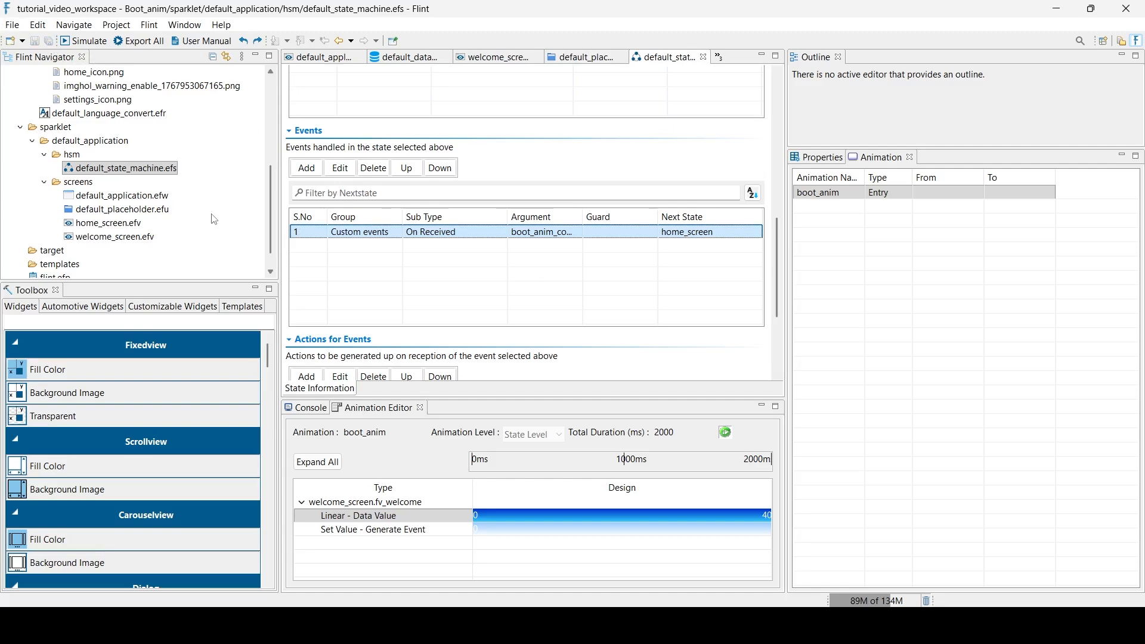
- Build the Boot_anim project with Export All and launch it in the simulator
scroll(215, 220, "up", 5)
left_click(38, 74)
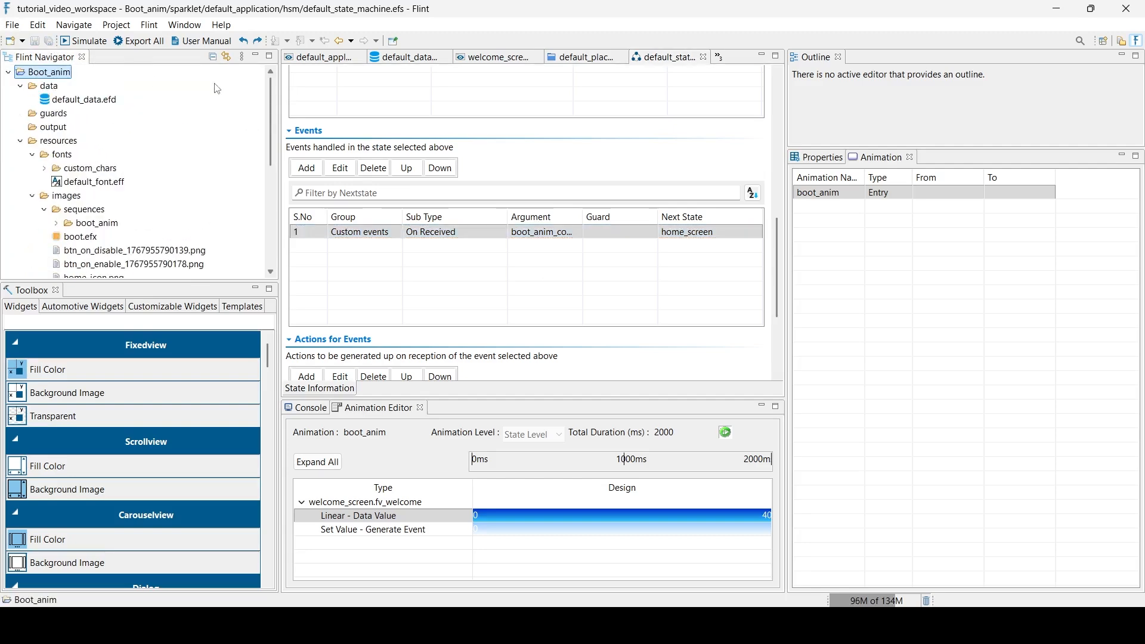
left_click(141, 42)
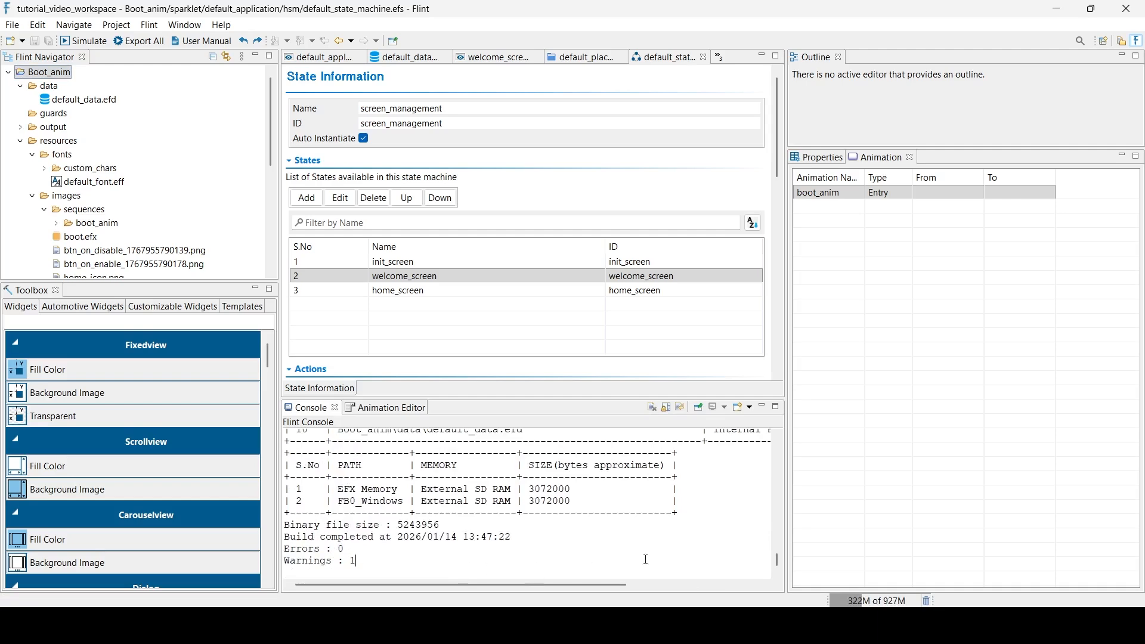
left_click(84, 41)
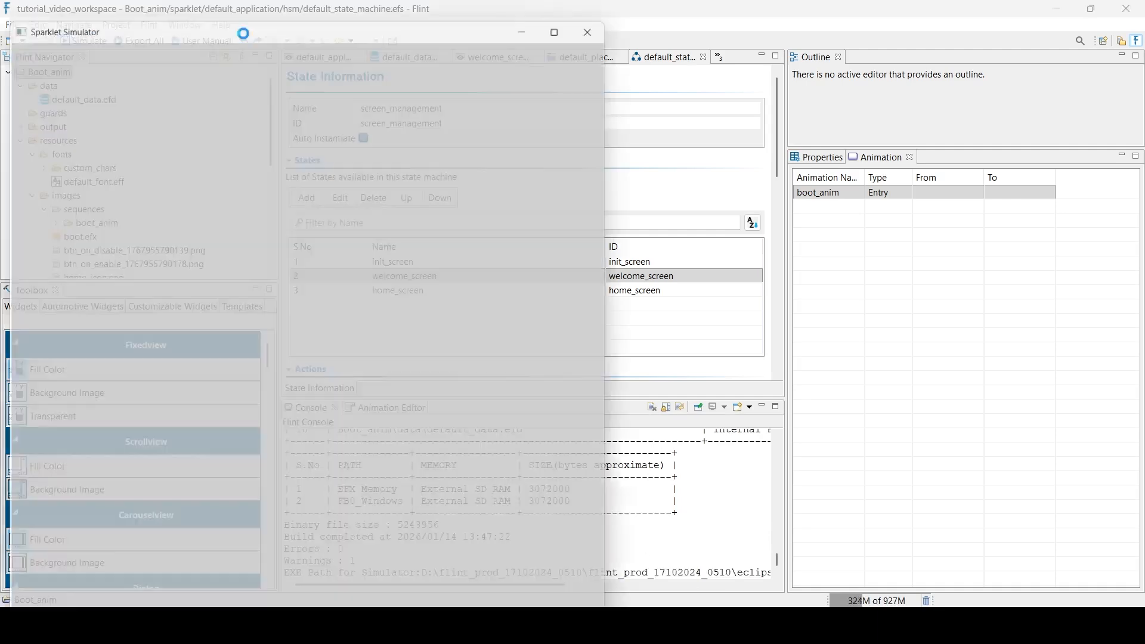